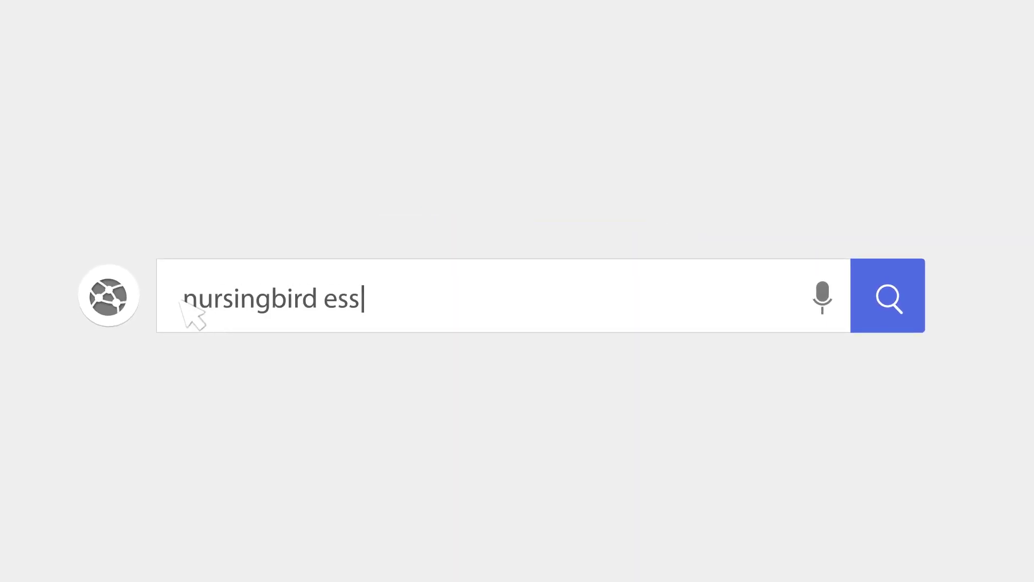
# Search the web for 'nursingbird essay database'.
pyautogui.write('ay database')
pyautogui.click(893, 322)
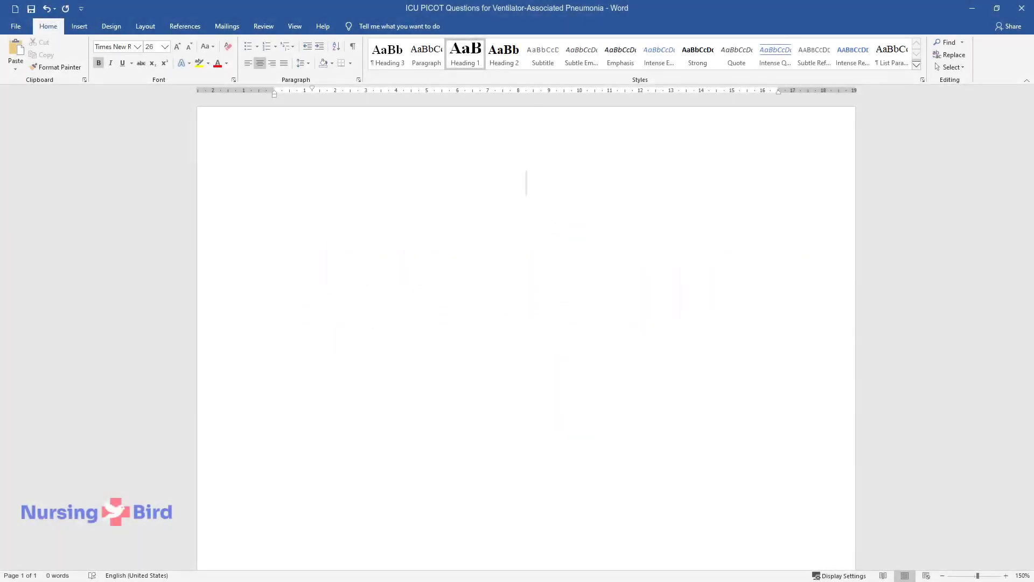
# Enter the title 'ICU PICOT Questions for Ventilator-Associated Pneumonia' and an 'Introduction' heading.
pyautogui.write('ICU PICOT Q')
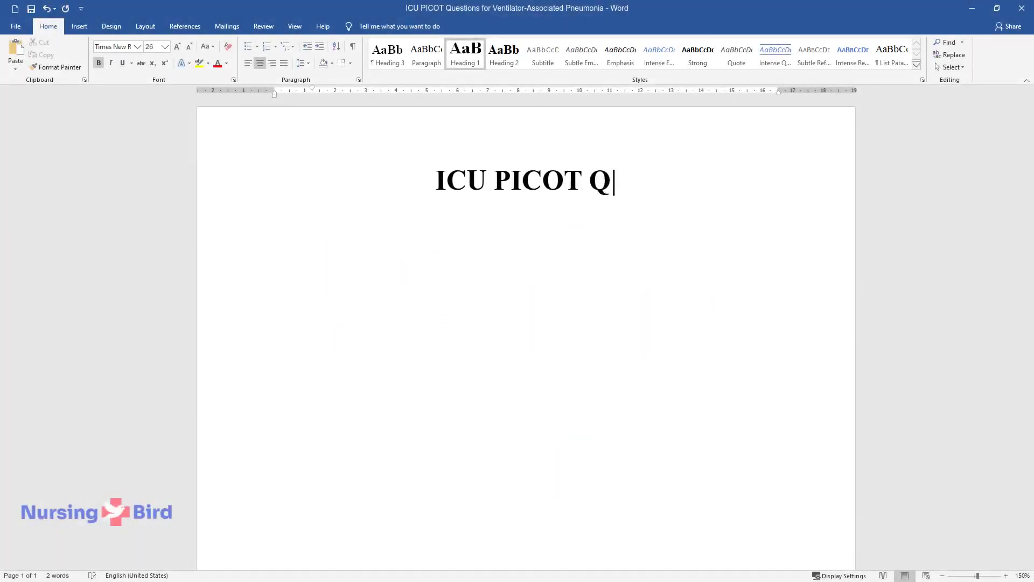
pyautogui.write('uestions for Ventilator-Ass')
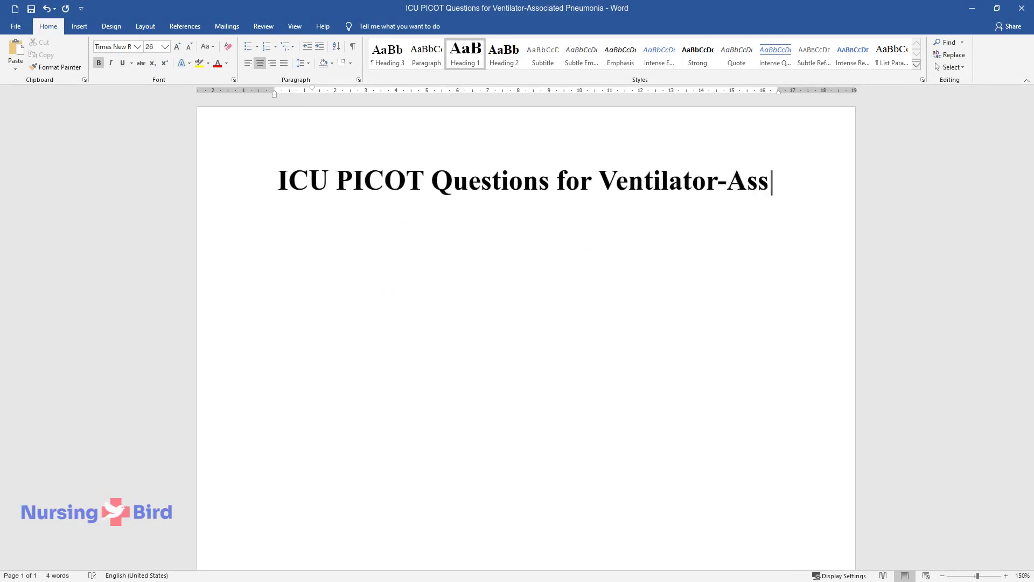
pyautogui.write('ociated Pneumonia')
pyautogui.press('Return')
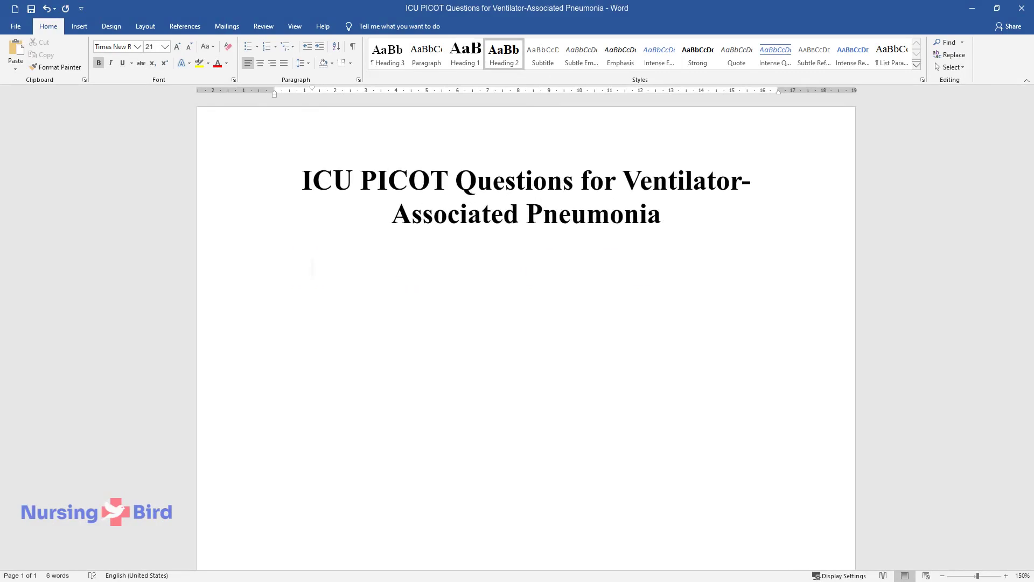
pyautogui.write('Introduction')
# Write the introduction paragraph on ICU patient risk and ventilator-related pneumonia statistics.
pyautogui.press('Return')
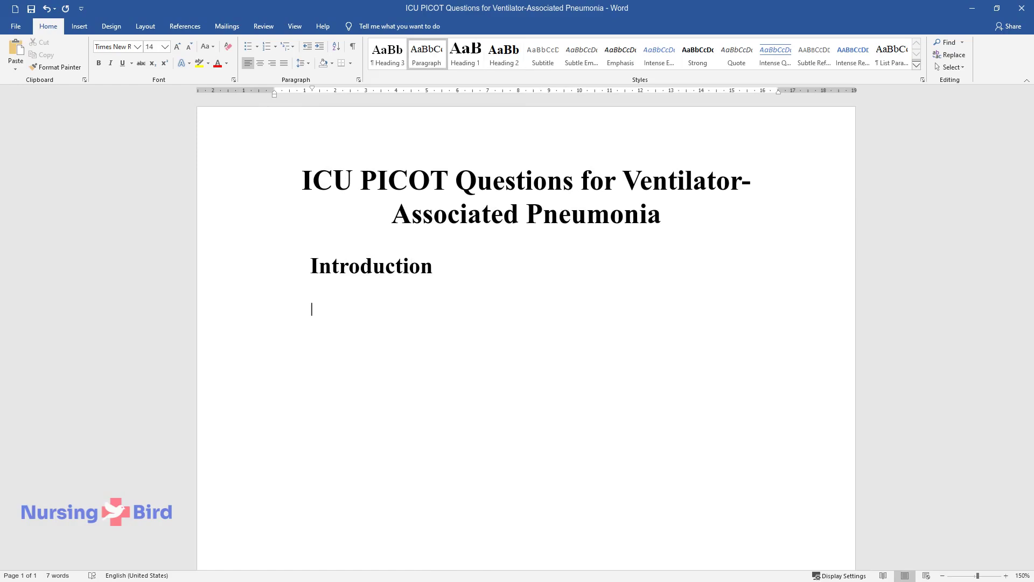
pyautogui.write('Intensive Care Unit pa')
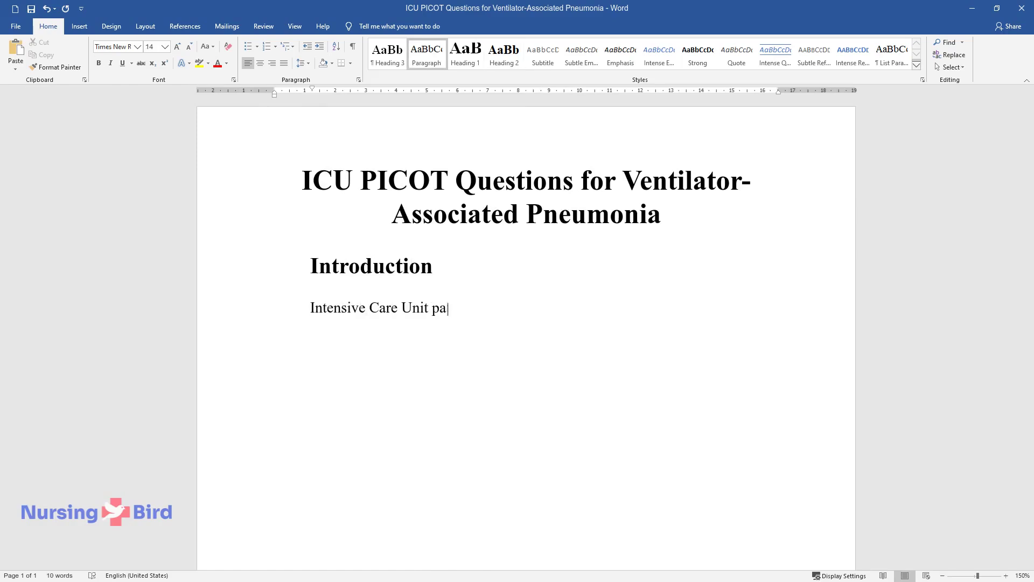
pyautogui.write('tients suffer the risk of losin')
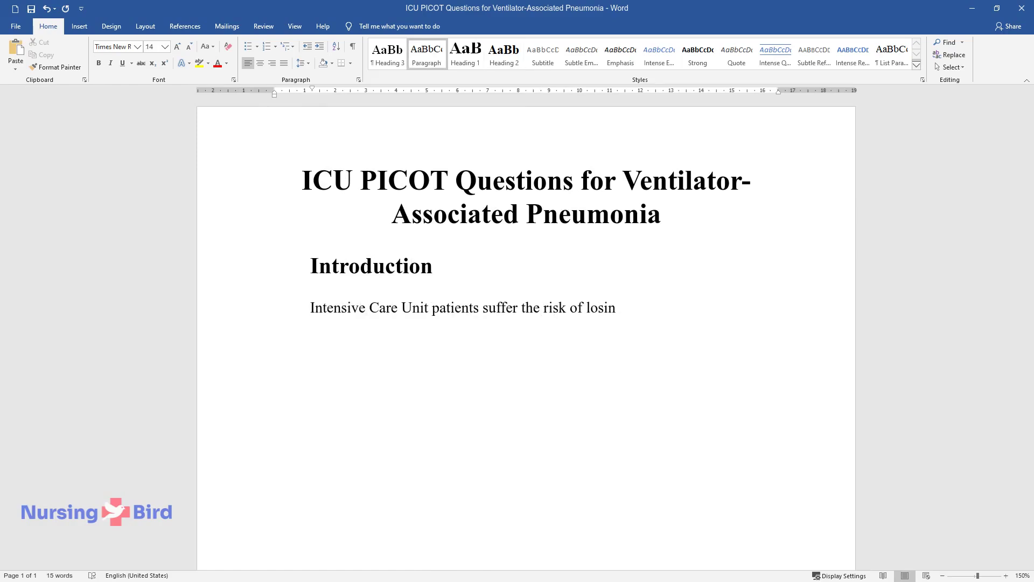
pyautogui.write('g their lives due to the criti')
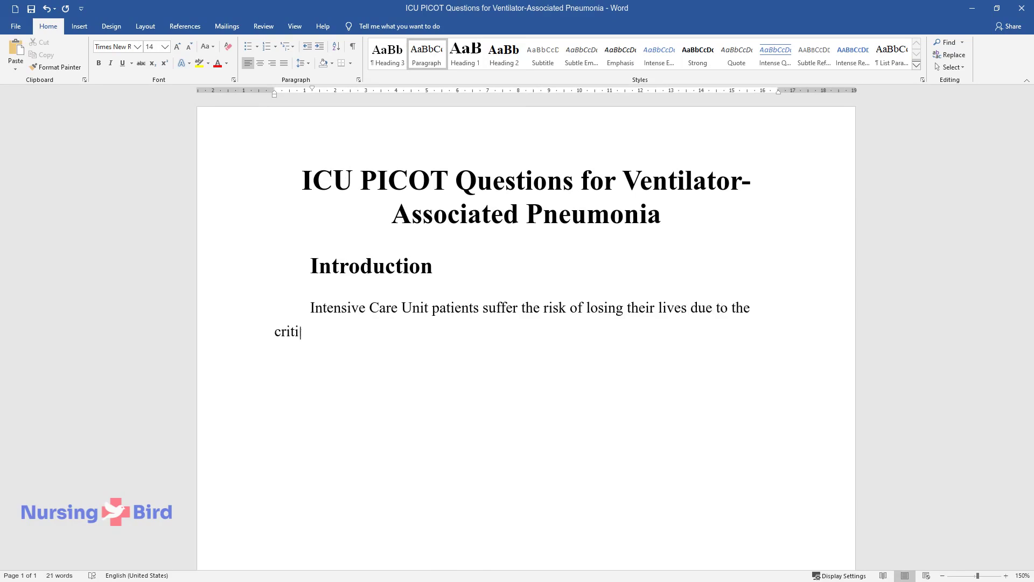
pyautogui.write('cal illnesses they suffer from,')
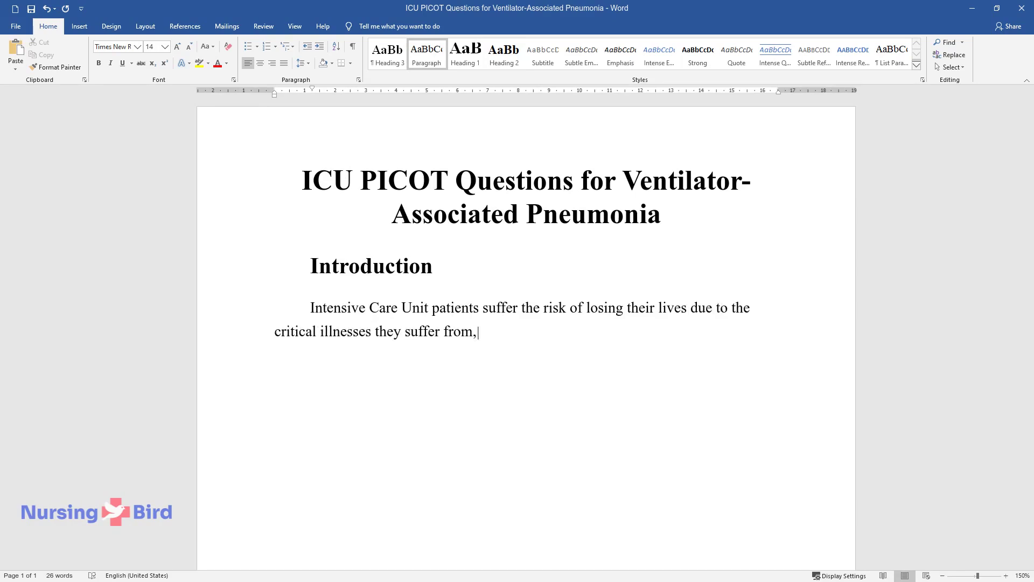
pyautogui.write(' and ventilator-associated infe')
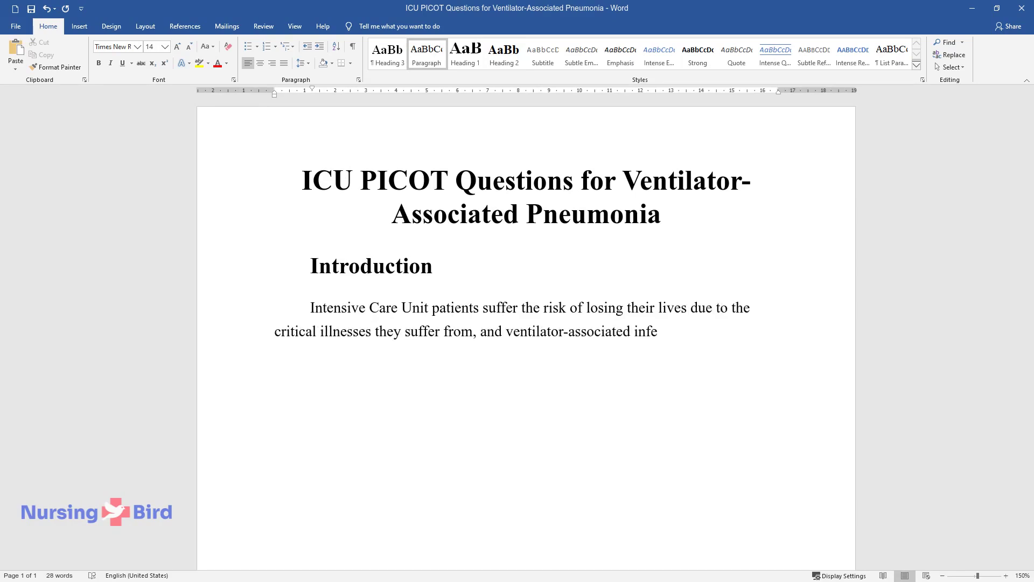
pyautogui.write('ctions contracted while')
pyautogui.write(' under special ')
pyautogui.write('care, such as nosocomia')
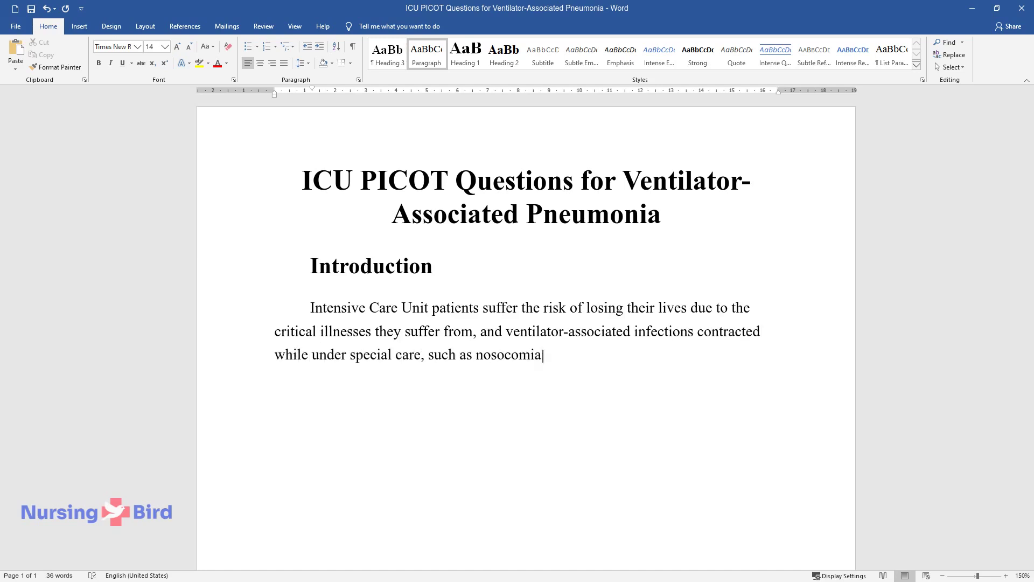
pyautogui.write('l pneumonia. The infection affe')
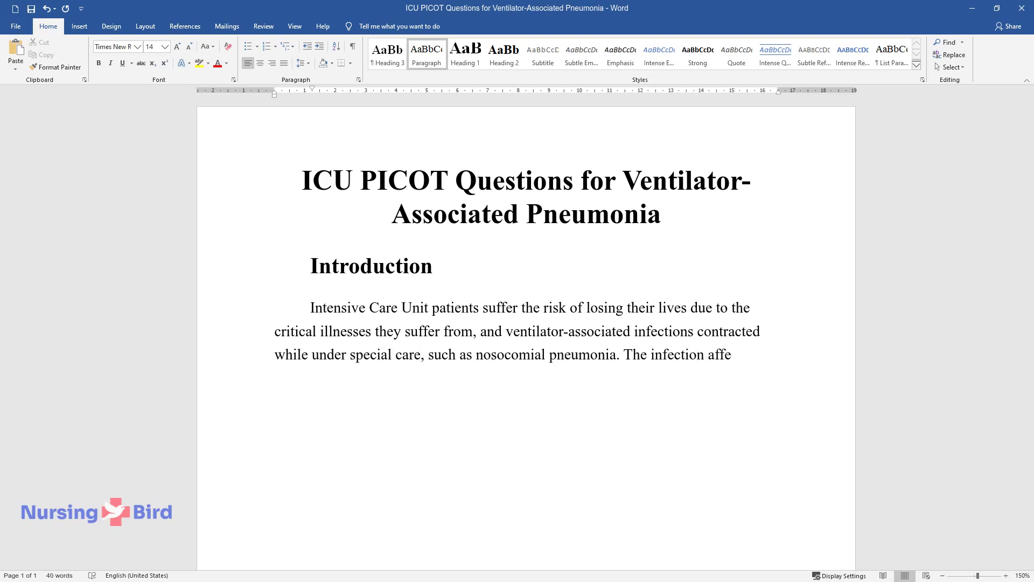
pyautogui.write('cts 27% of the patients and med')
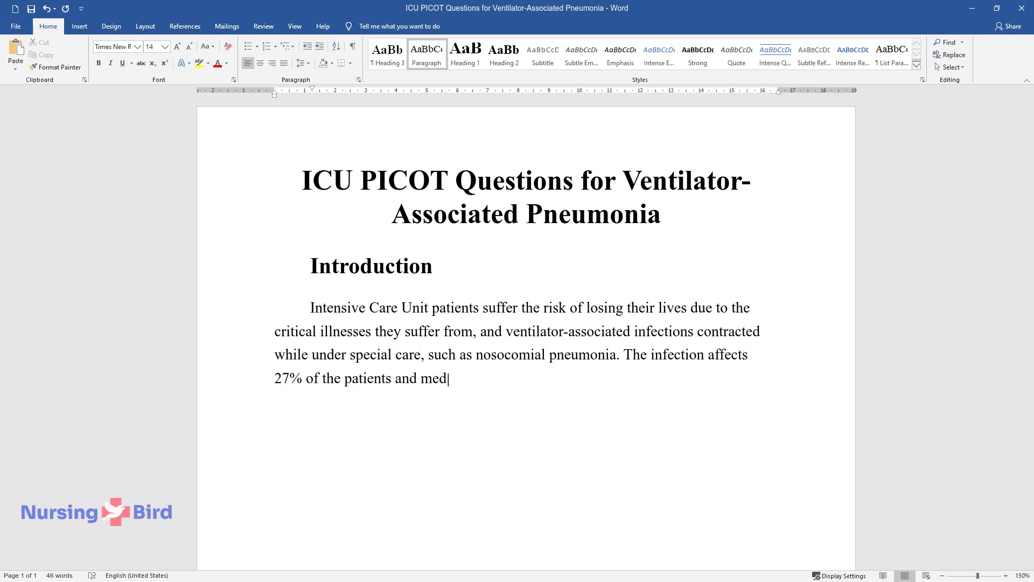
pyautogui.write('ical experts rate it as one of ')
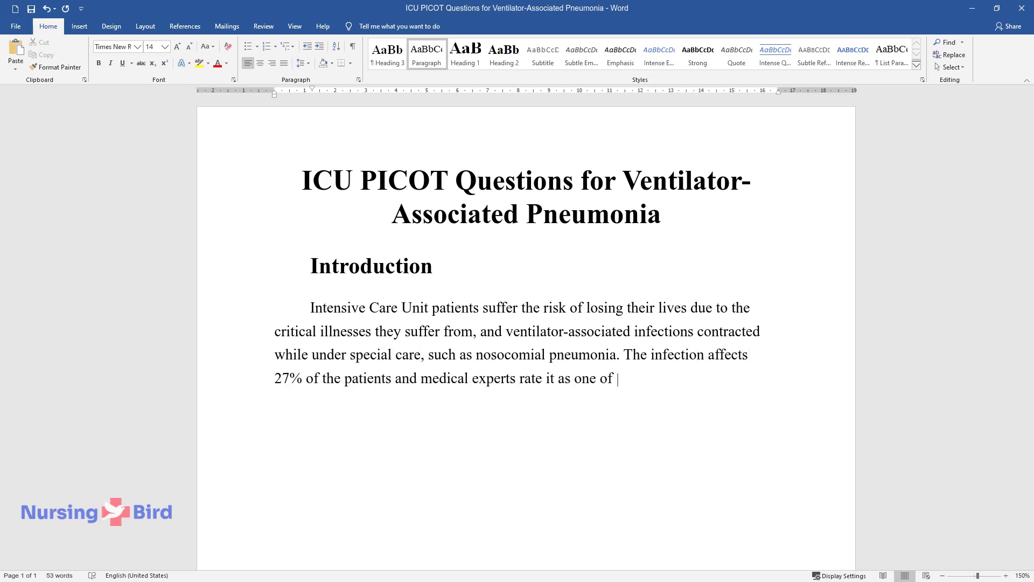
pyautogui.write('the most common pneumonia infections.')
pyautogui.scroll(-2, 526, 324)
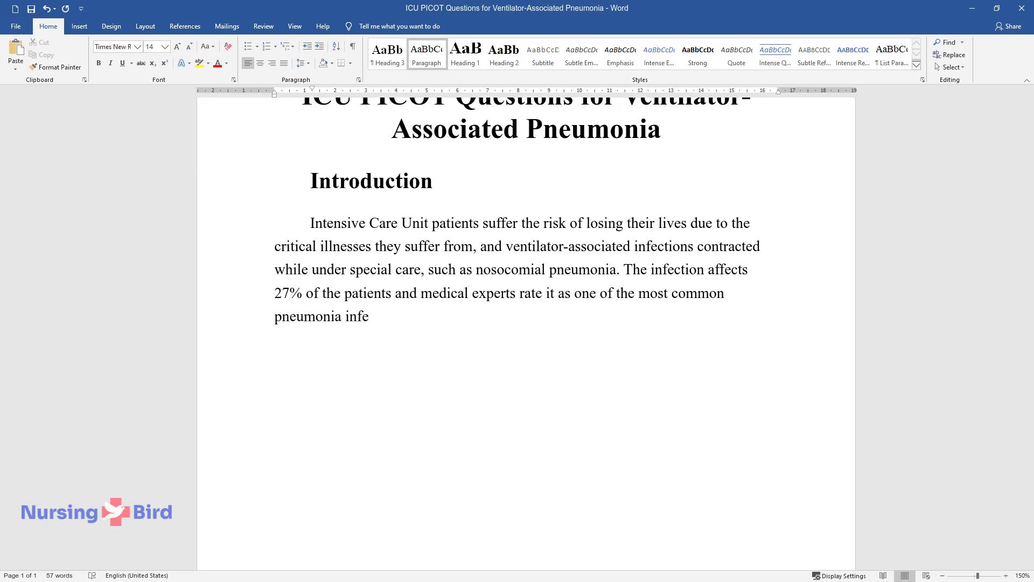
pyautogui.write('Over eighty-six percent')
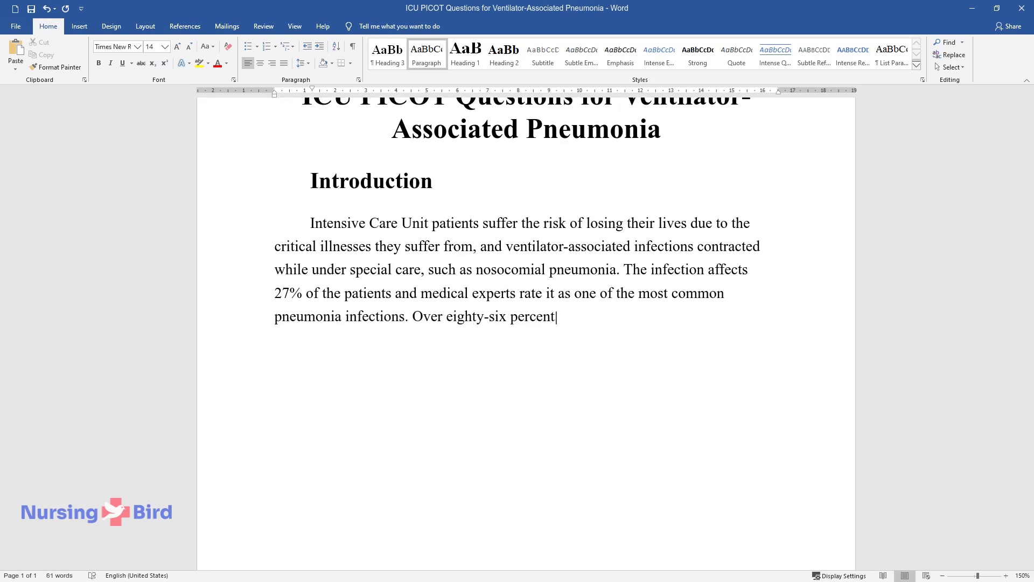
pyautogui.write(' of ICU-related pneumonia cases')
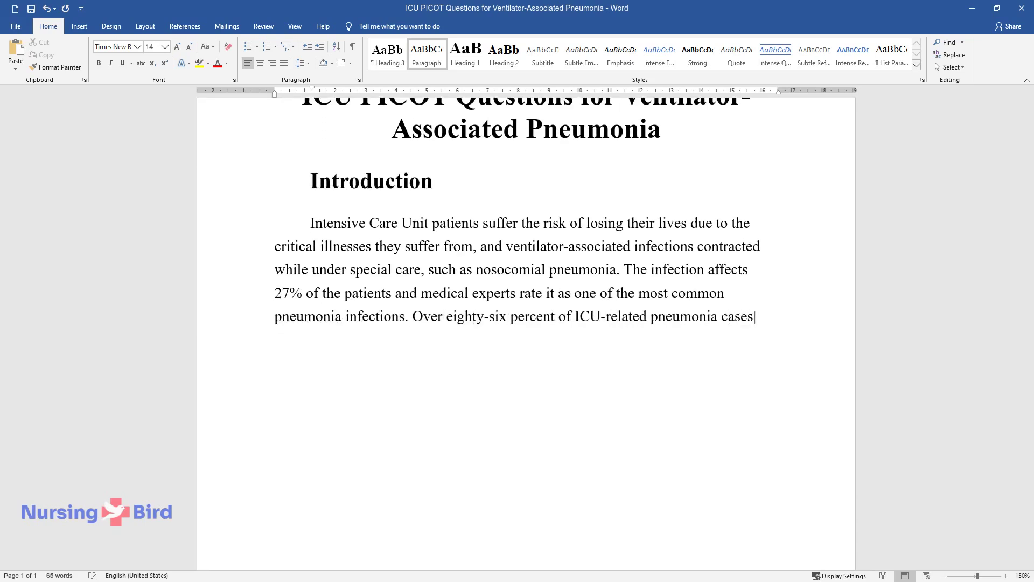
pyautogui.write(' are a result of mechanical ven')
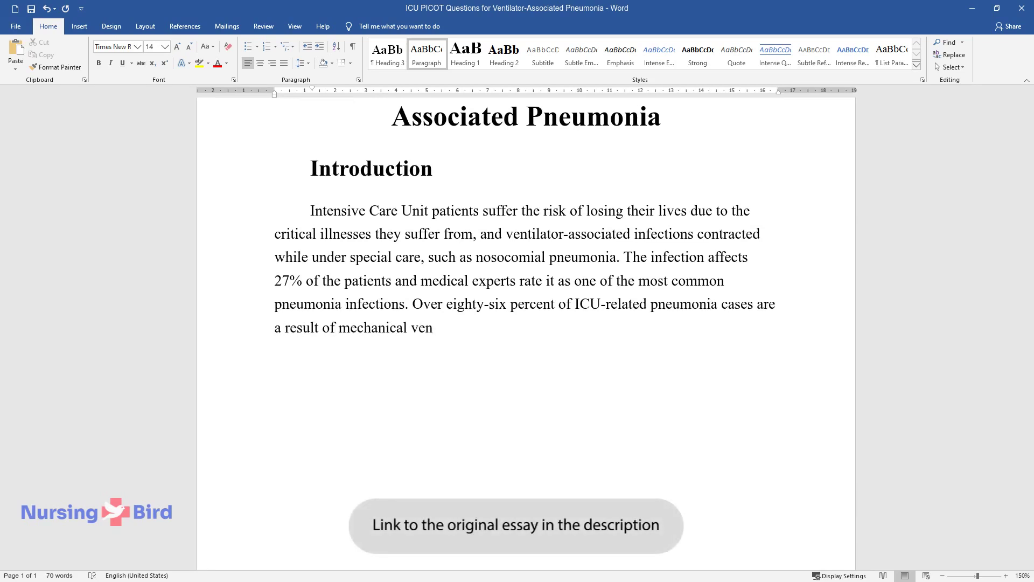
pyautogui.write('tilation. The cases are, usuall')
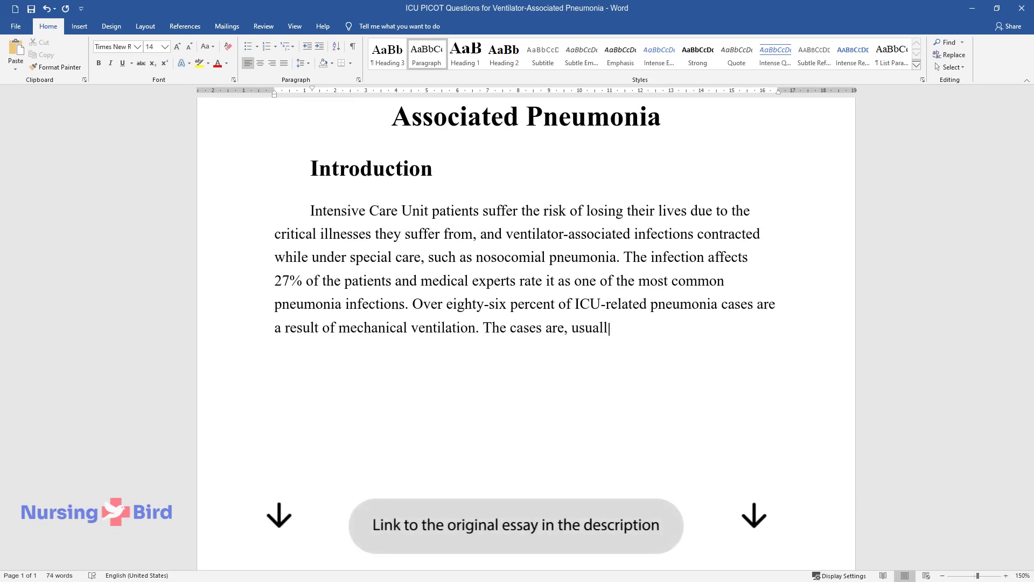
pyautogui.write('y, higher in different populations, for exampl')
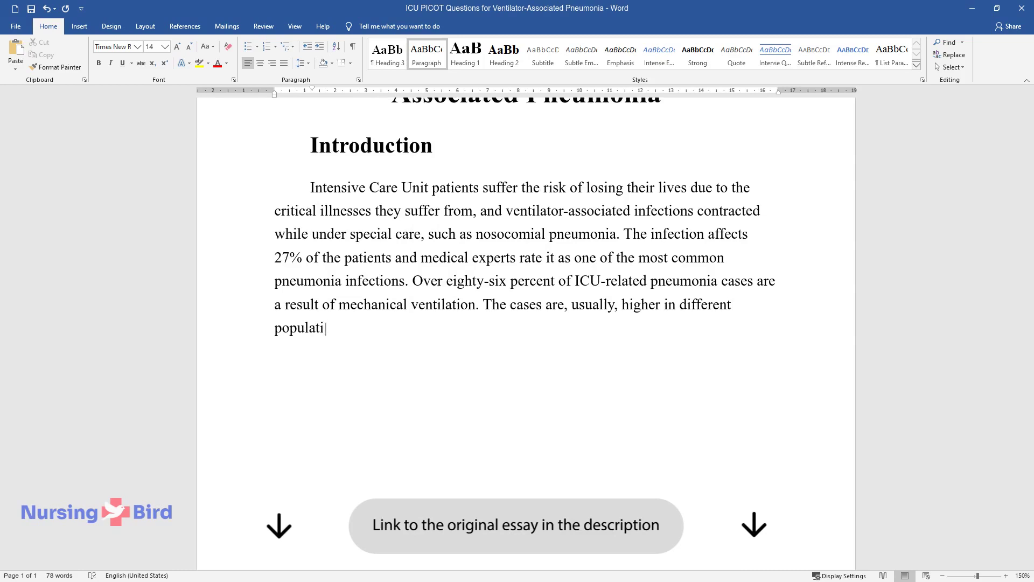
pyautogui.write('e, those report')
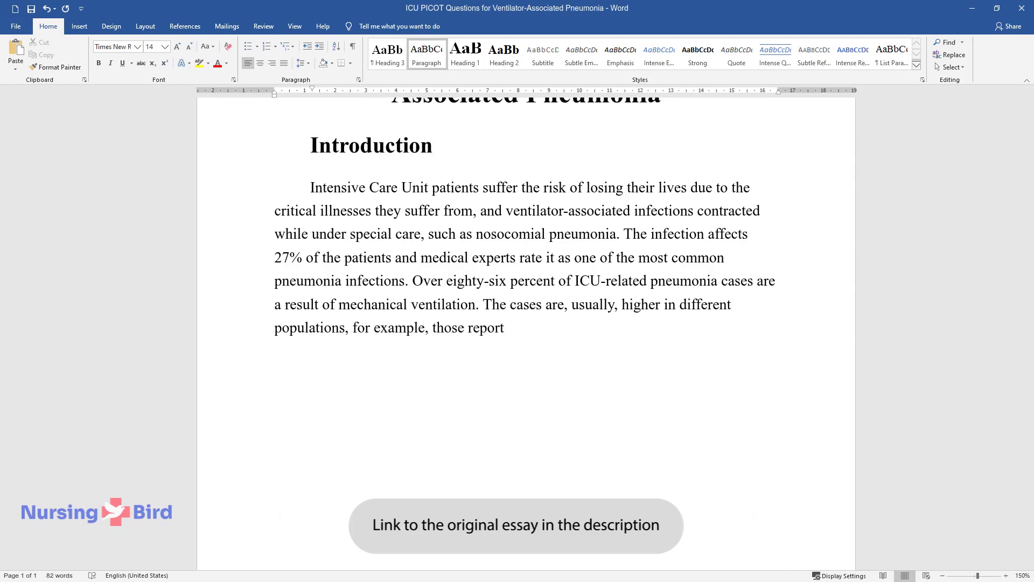
pyautogui.write('ed in the United States range f')
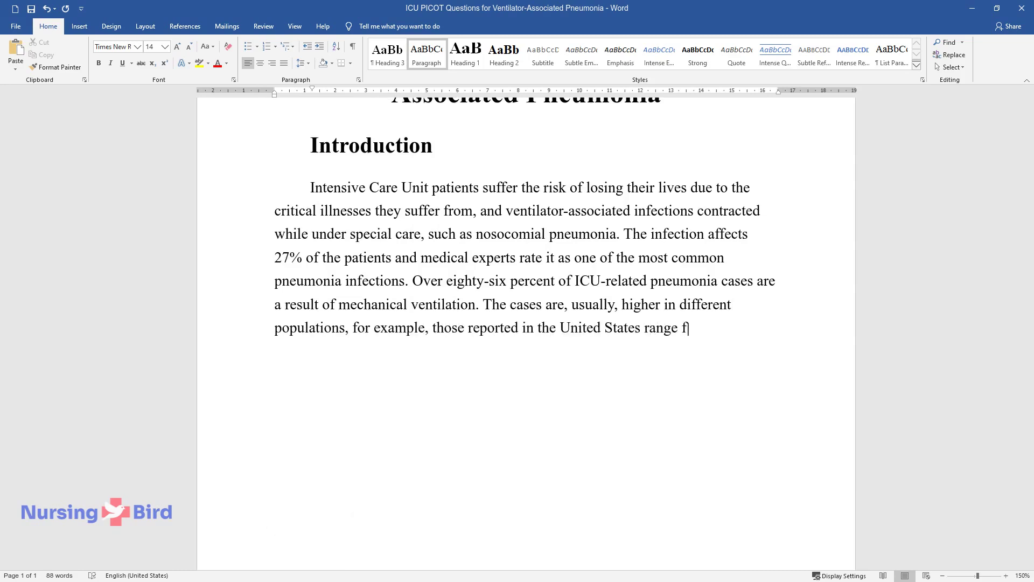
pyautogui.write('rom 250,000 to 300,000 per year')
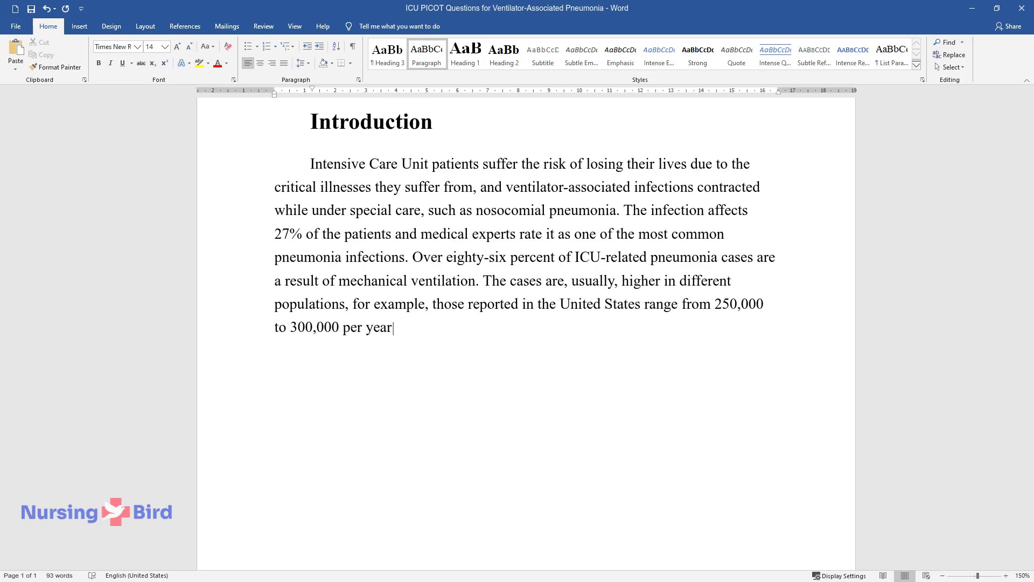
pyautogui.write('. This paper provides ICU PICO')
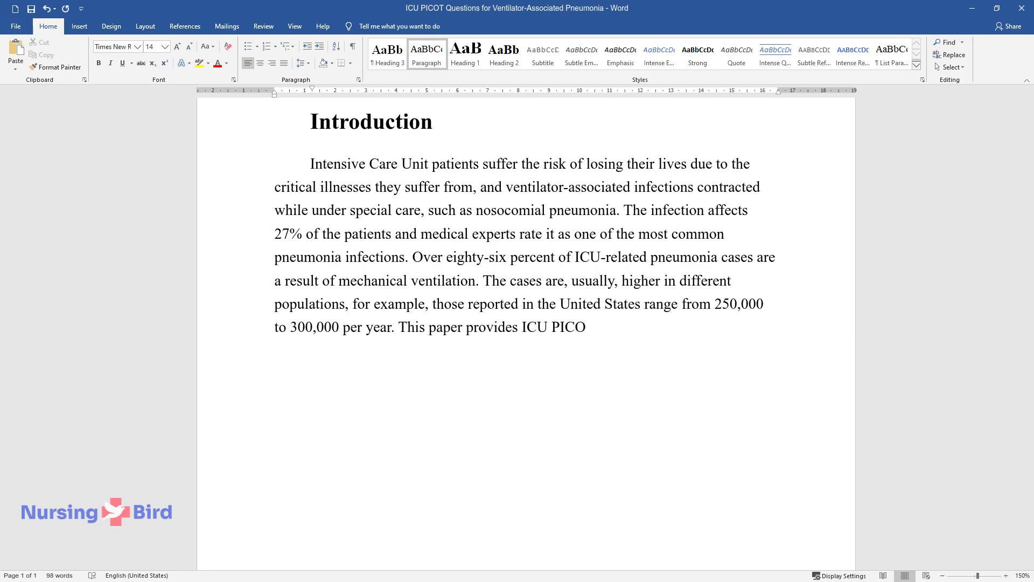
pyautogui.write('T questions for ventilator-asso')
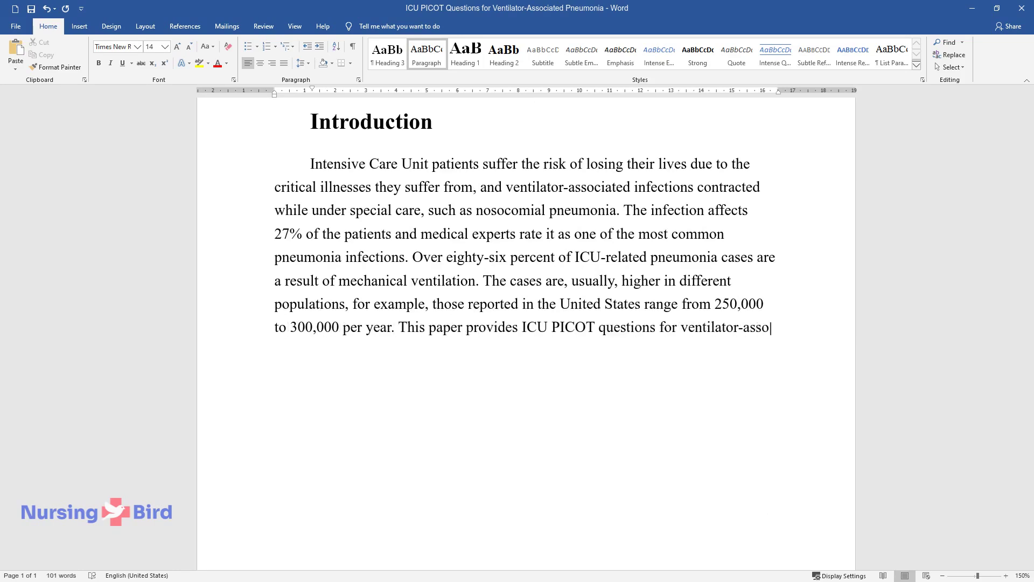
pyautogui.write('ciated pneumonia. It focuses on')
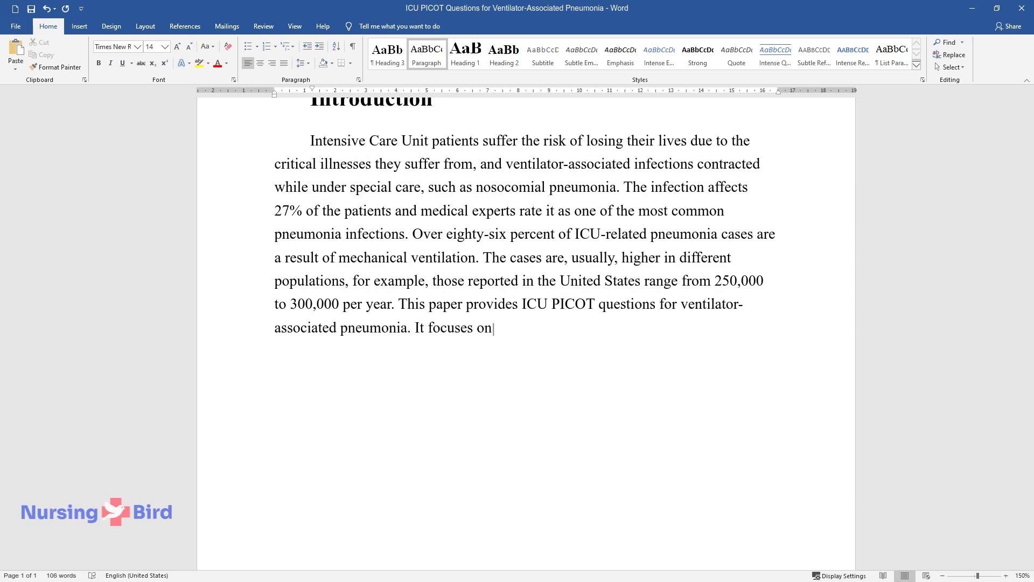
pyautogui.write(' mechanically ventilated ICU pa')
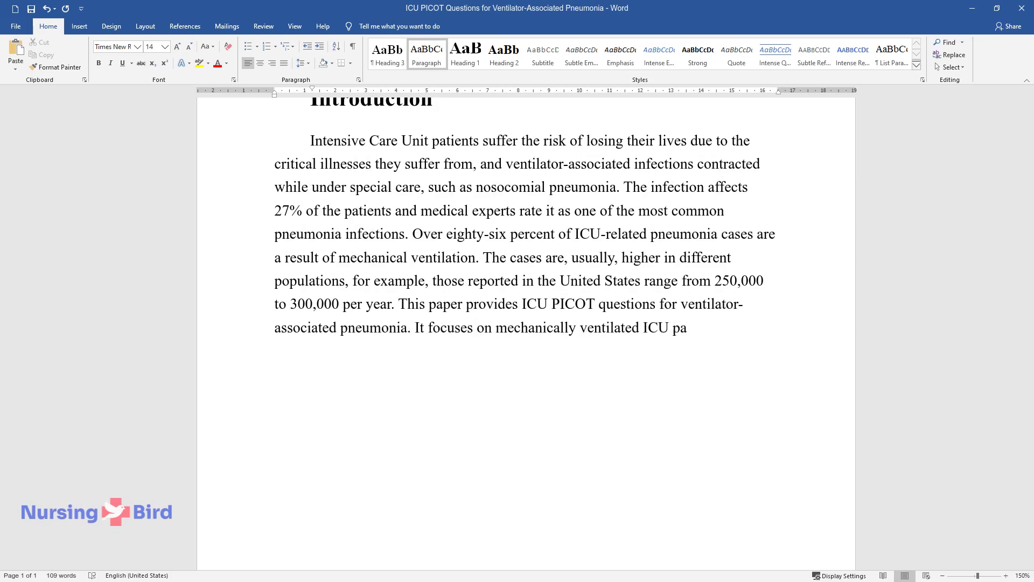
pyautogui.write('tients.')
# Add the 'ICU PICOT Question' heading with the PICOT question on positioning ventilated ICU patients.
pyautogui.press('Return')
pyautogui.write('ICU PICOT Question')
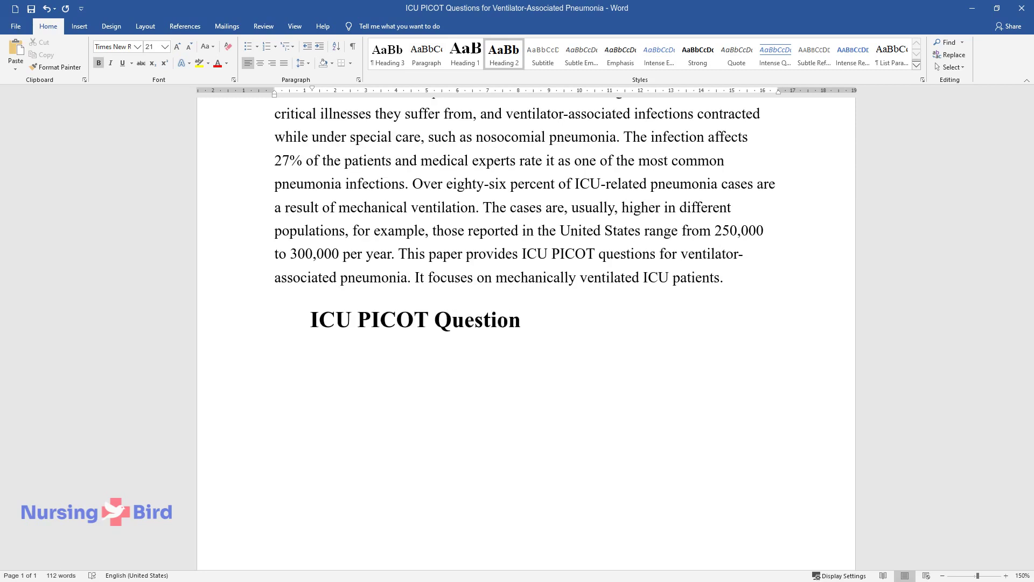
pyautogui.press('Return')
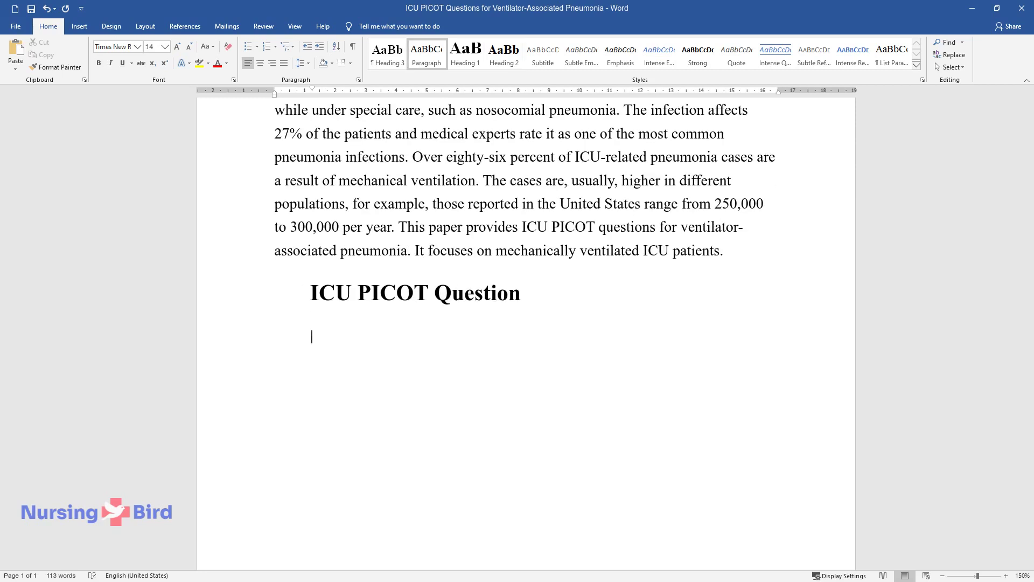
pyautogui.write('The PICOT question is, “')
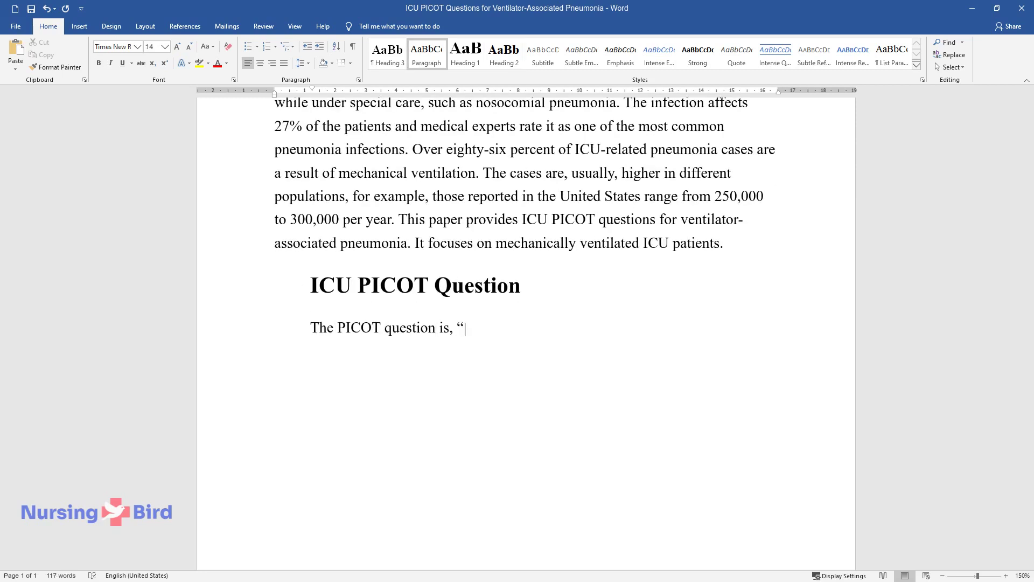
pyautogui.write('In mechanically ventilated ICU patie')
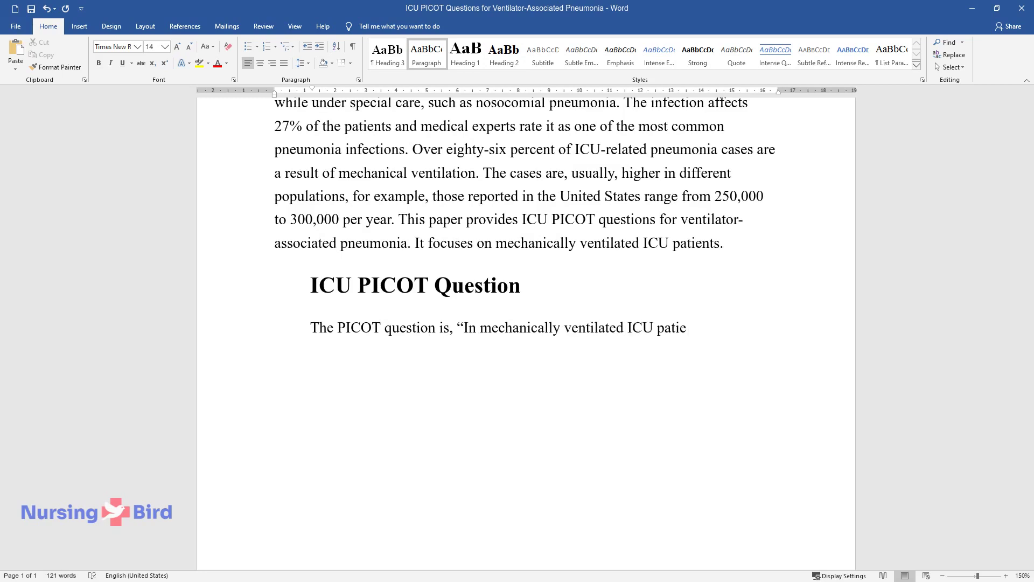
pyautogui.write('nts, does positioning the patient in')
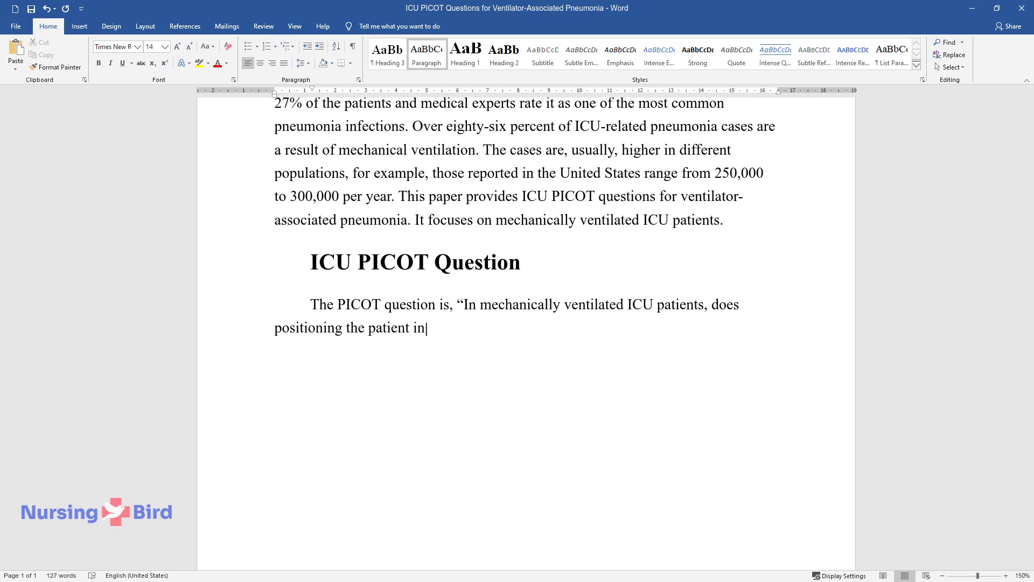
pyautogui.write(' a semi-fowler position result in a')
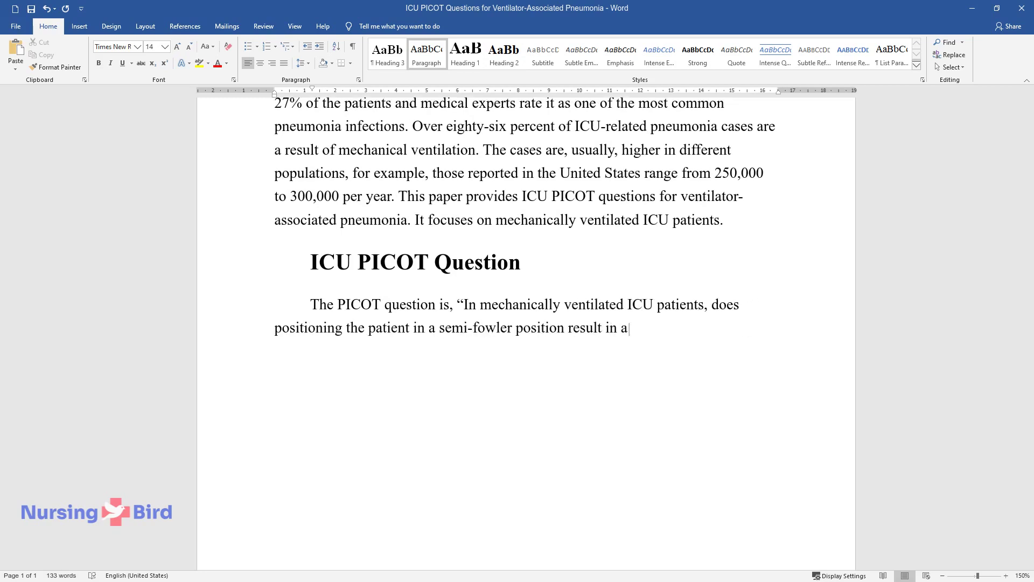
pyautogui.write(' lower incidence of nosocomial pneum')
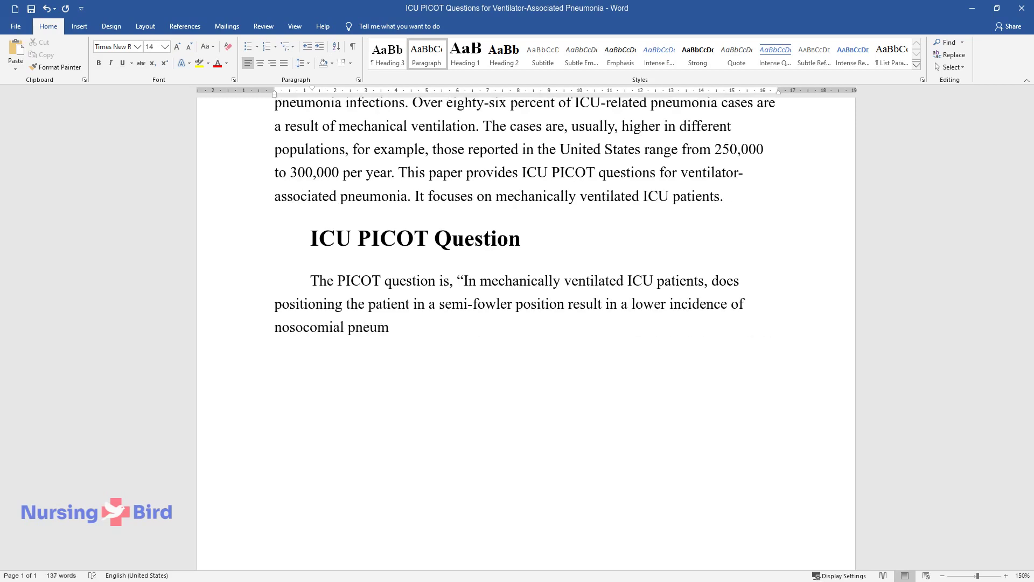
pyautogui.write('onia when compared to the supine position?"')
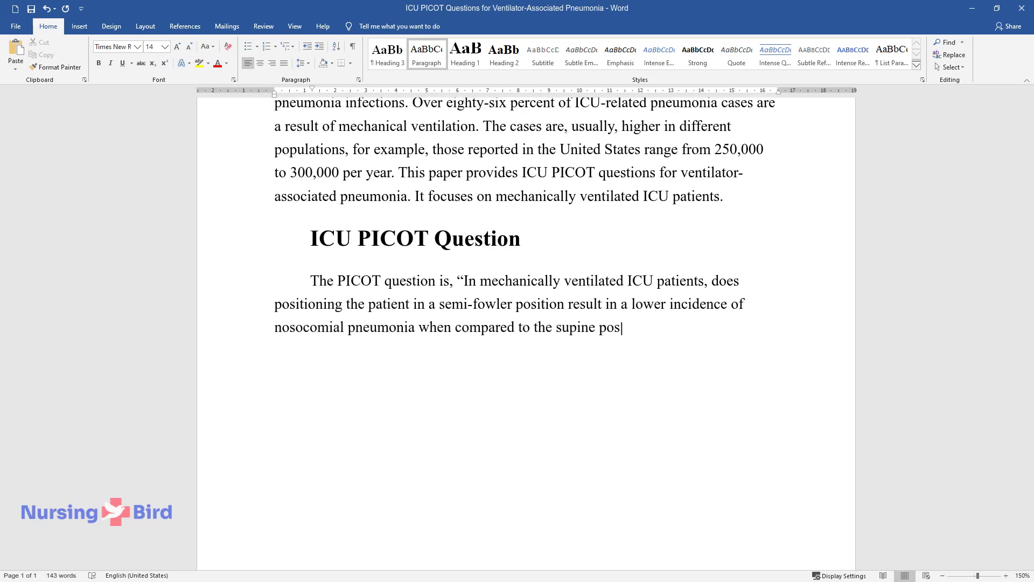
# Write the nosocomial pneumonia paragraph on onset, prevention and diagnosis, then begin the Overtreatment paragraph.
pyautogui.press('Return')
pyautogui.write('Nosocomial')
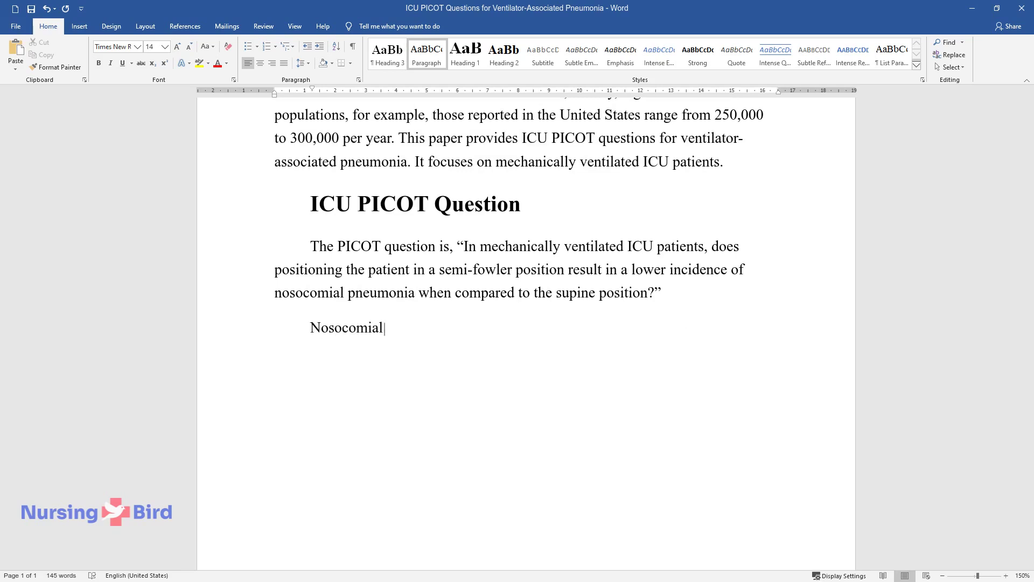
pyautogui.write(' pneumonia, being a secondary pr')
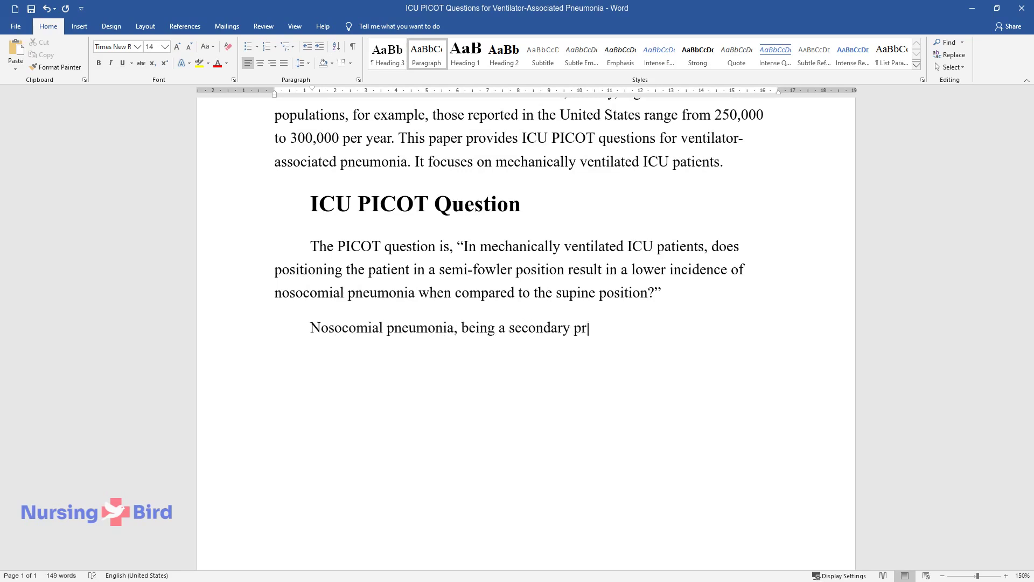
pyautogui.write('ocess, infects intubated patien')
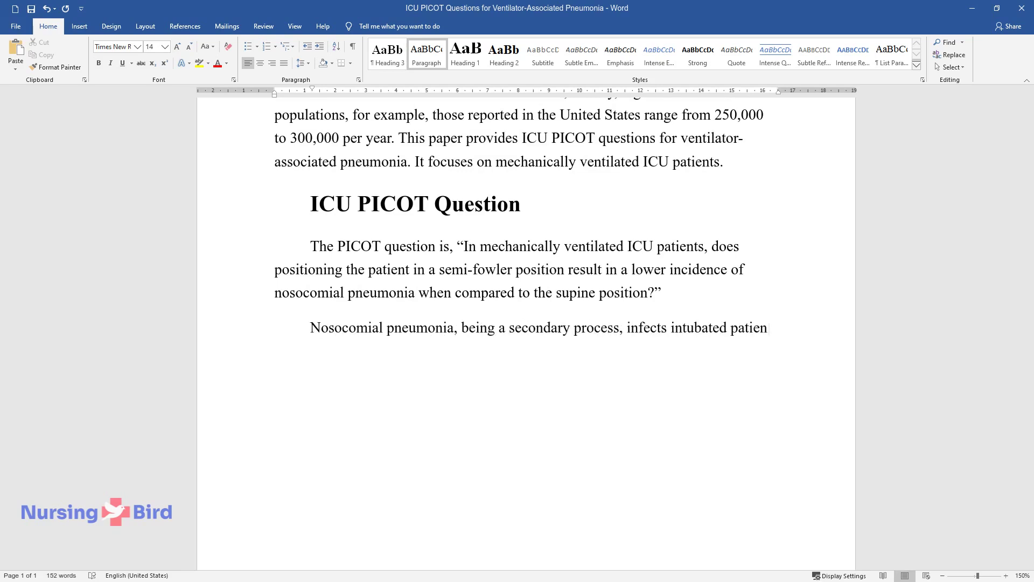
pyautogui.write('ts under mechanical ventilation')
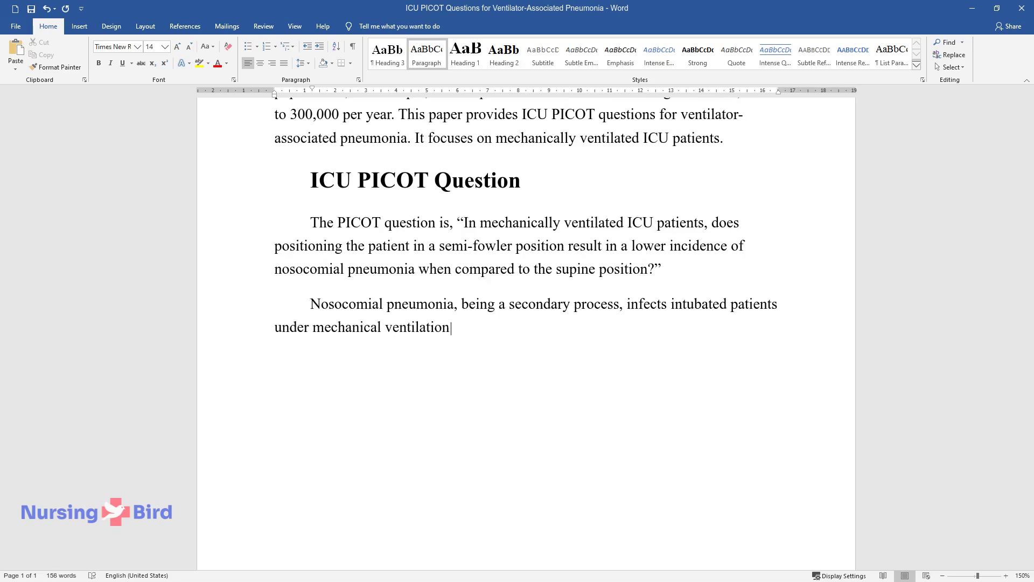
pyautogui.write(' and occurs after a period of 4')
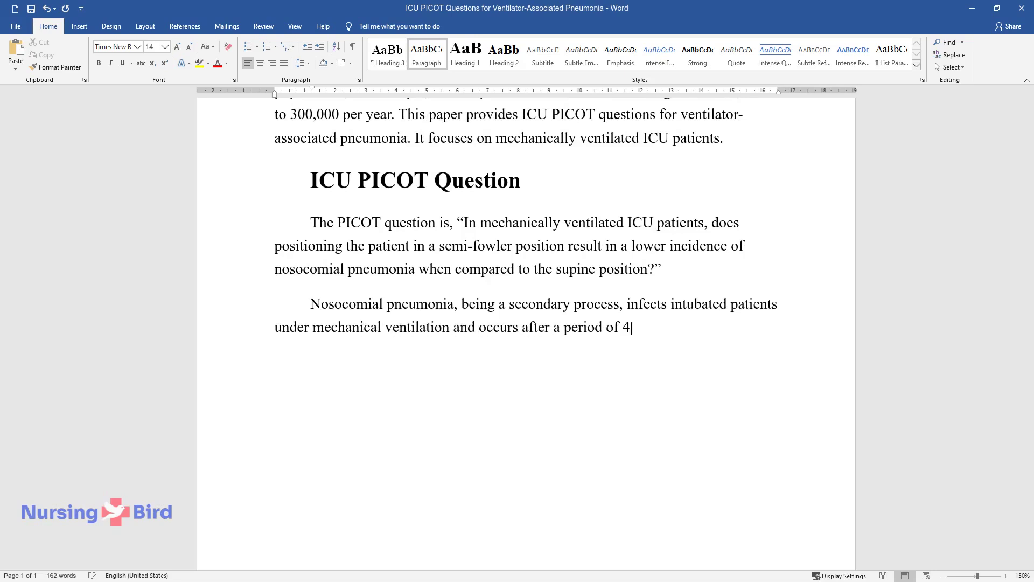
pyautogui.write('8 hours. Measures to cou')
pyautogui.write('nter the')
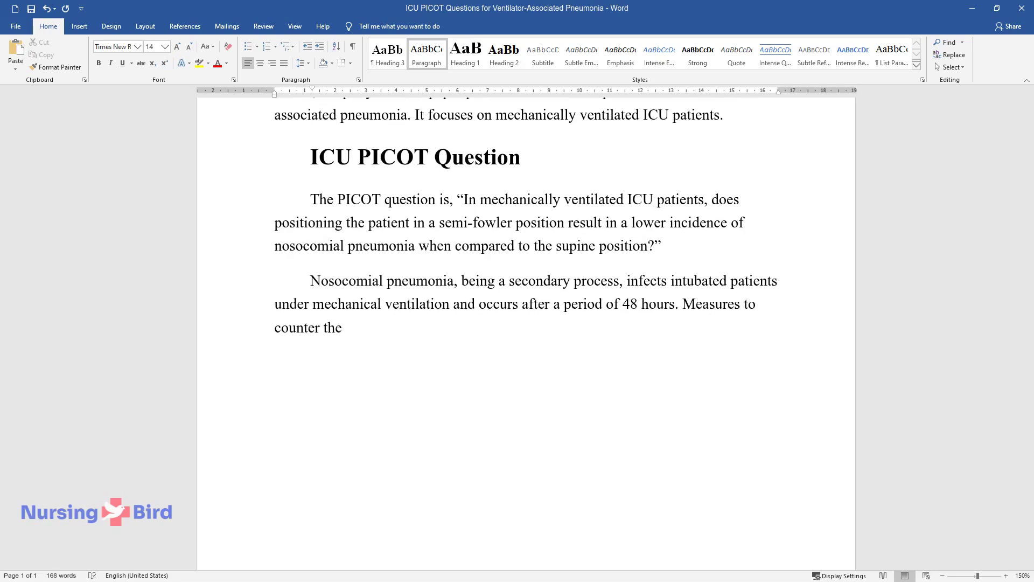
pyautogui.write(' infection include respiratory ')
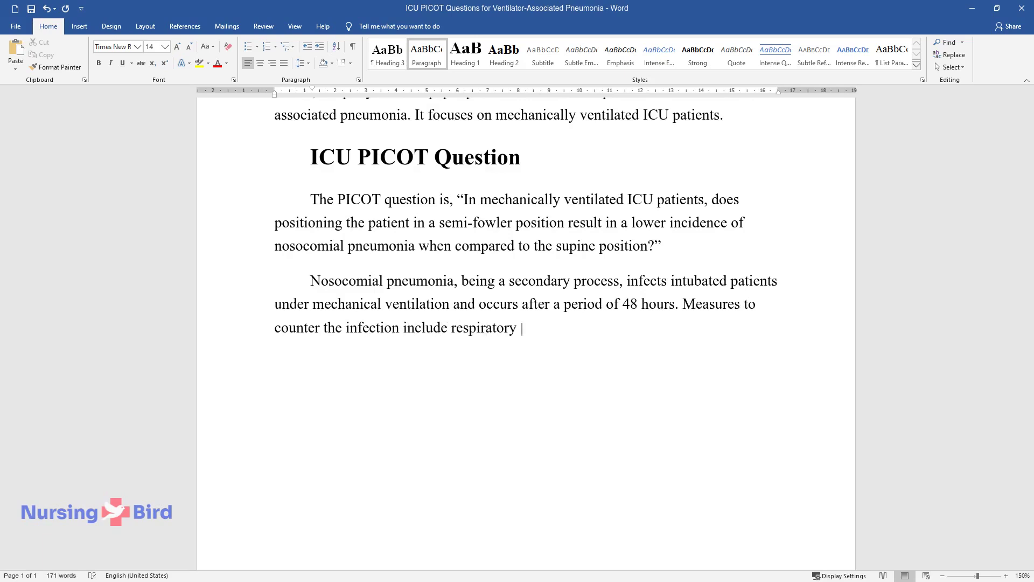
pyautogui.write('secretions analysis, high level')
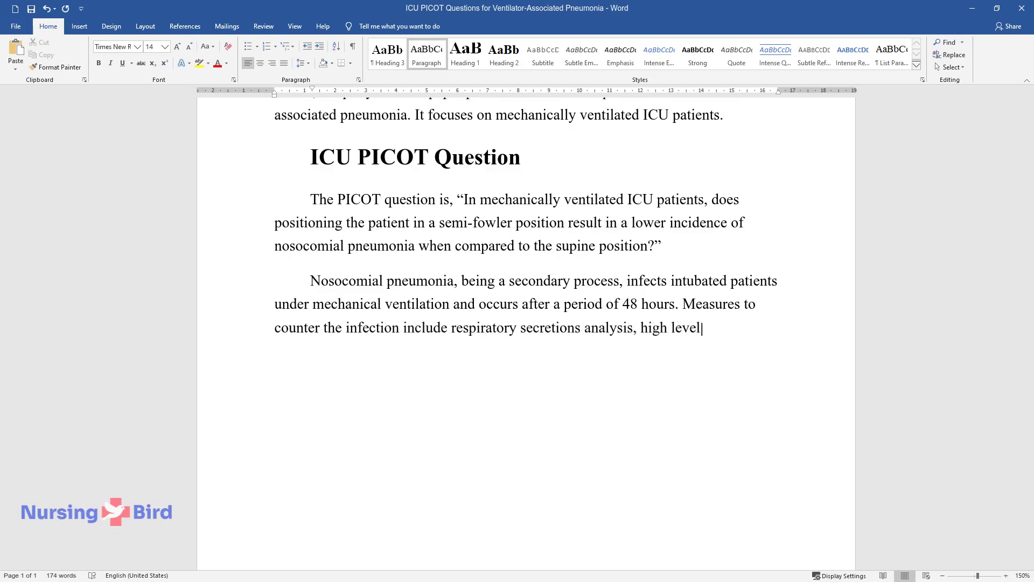
pyautogui.write('s of clinical supervisi')
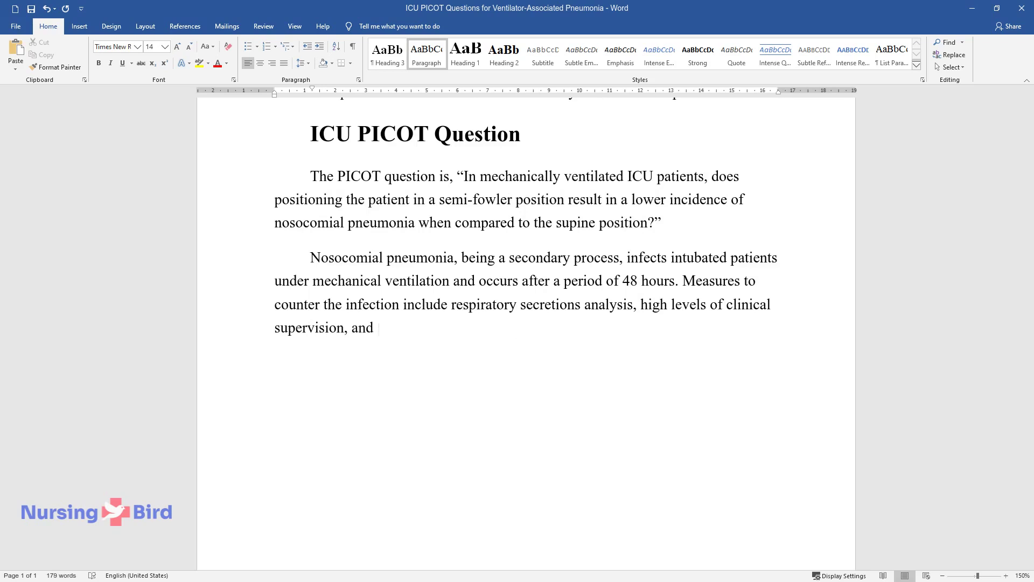
pyautogui.write('on, and patient bedside examination. Thr')
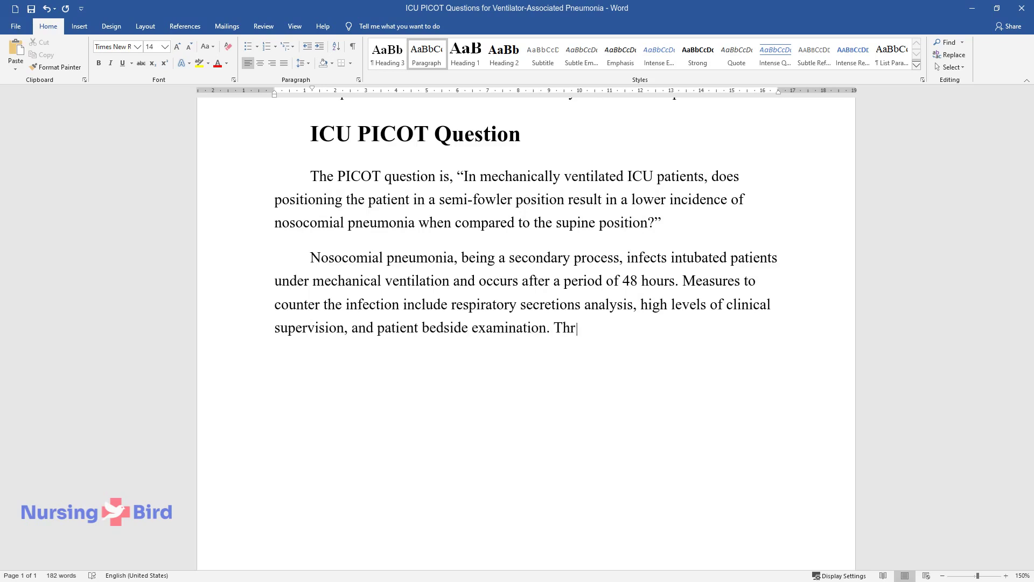
pyautogui.write('ough the study of the pathogens')
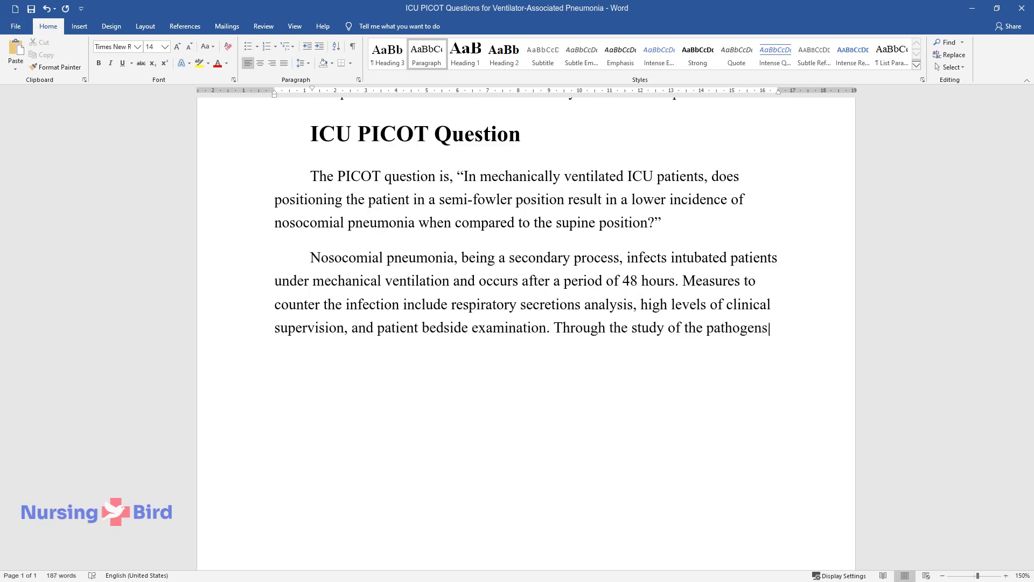
pyautogui.write(', clinical experts have known m')
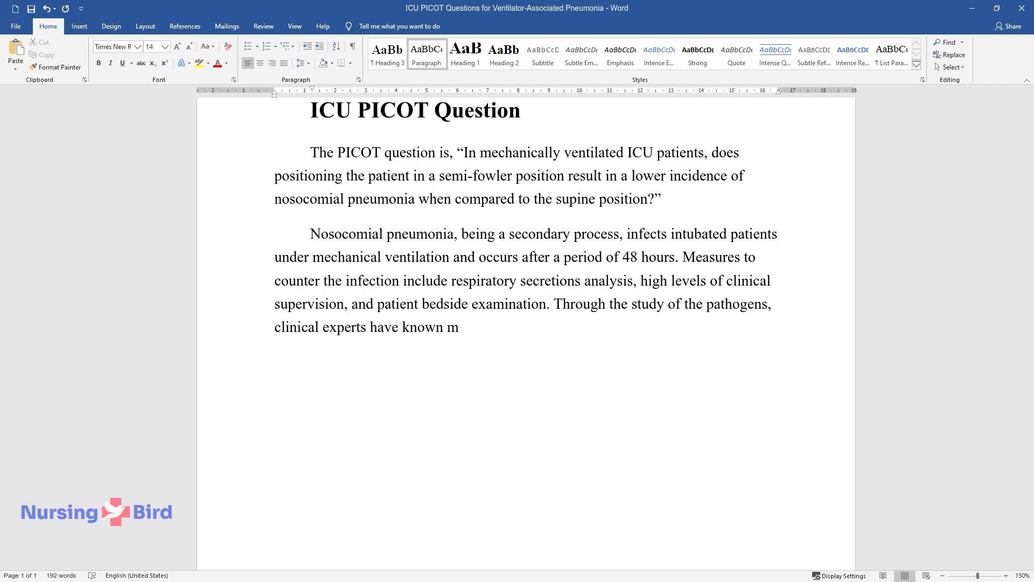
pyautogui.write('ore about the infection and how')
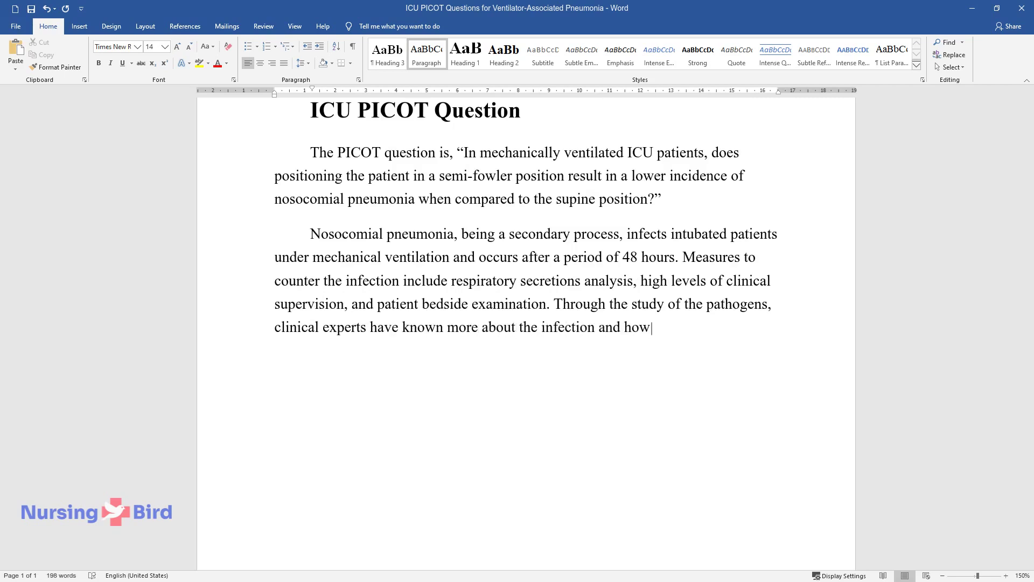
pyautogui.write(' to manage it. The infection dia')
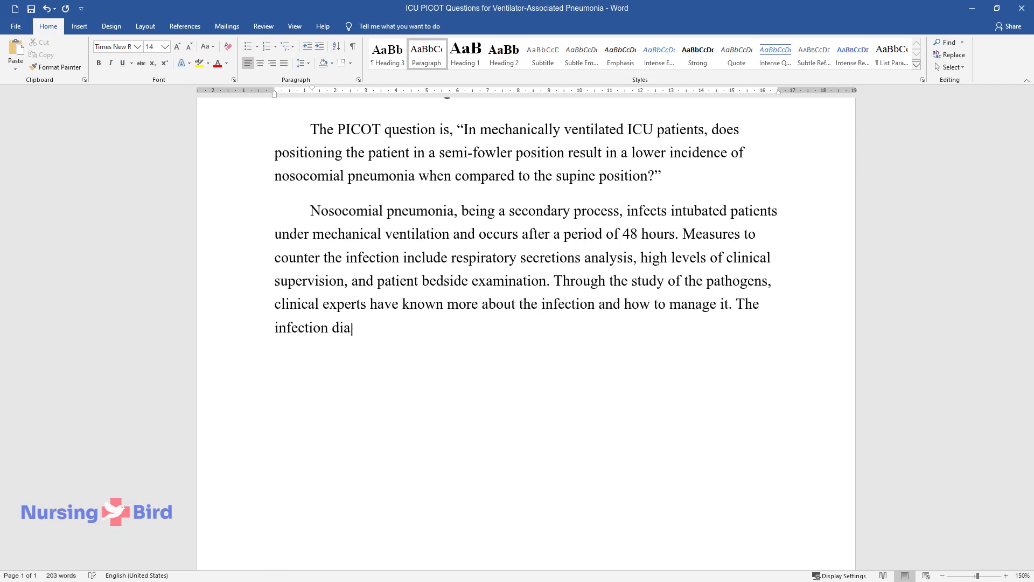
pyautogui.write('gnosis includes clinical, radio')
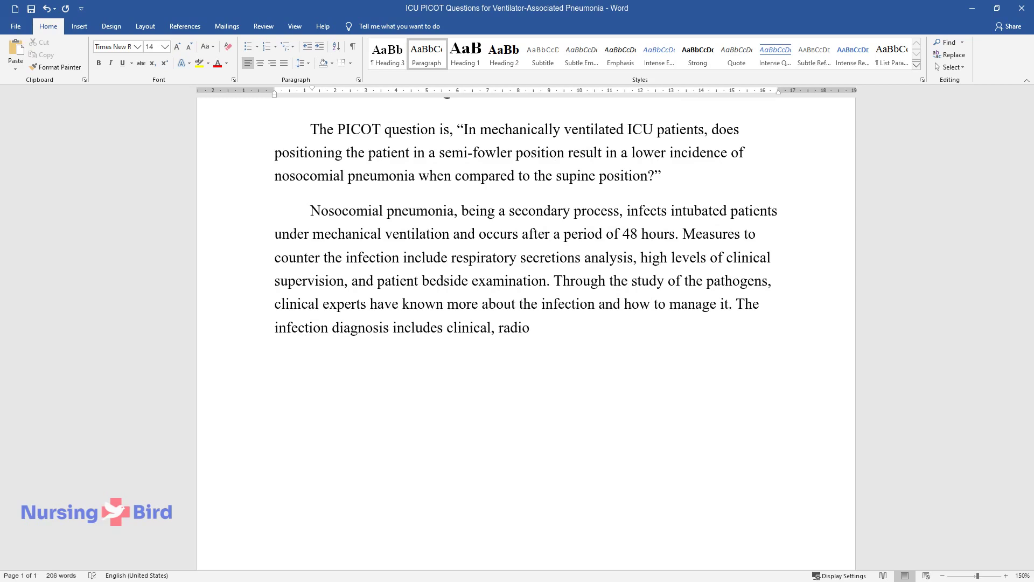
pyautogui.write('logic, and microbiologic analys')
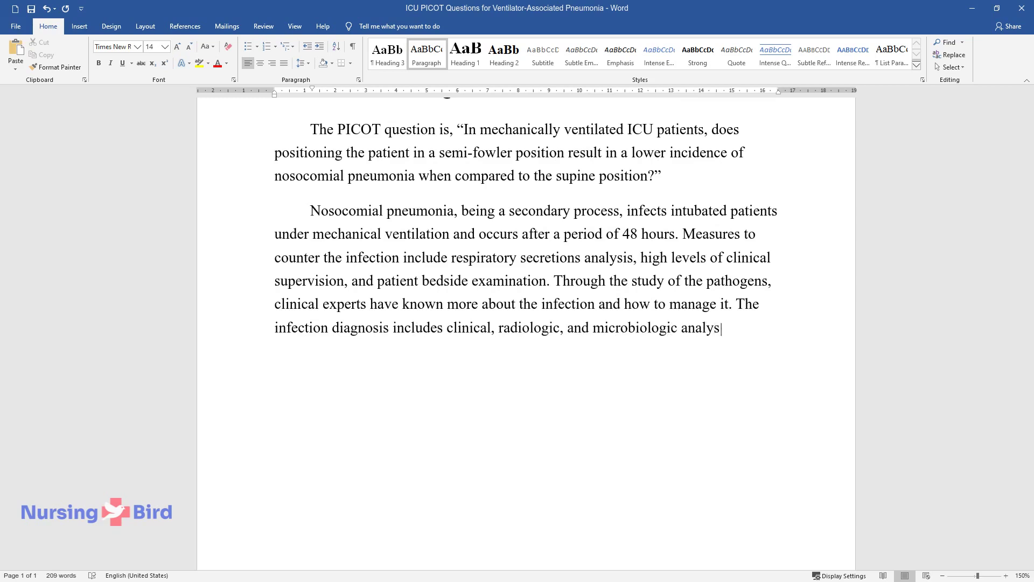
pyautogui.write('es.')
pyautogui.press('Return')
pyautogui.write('Overtreatment')
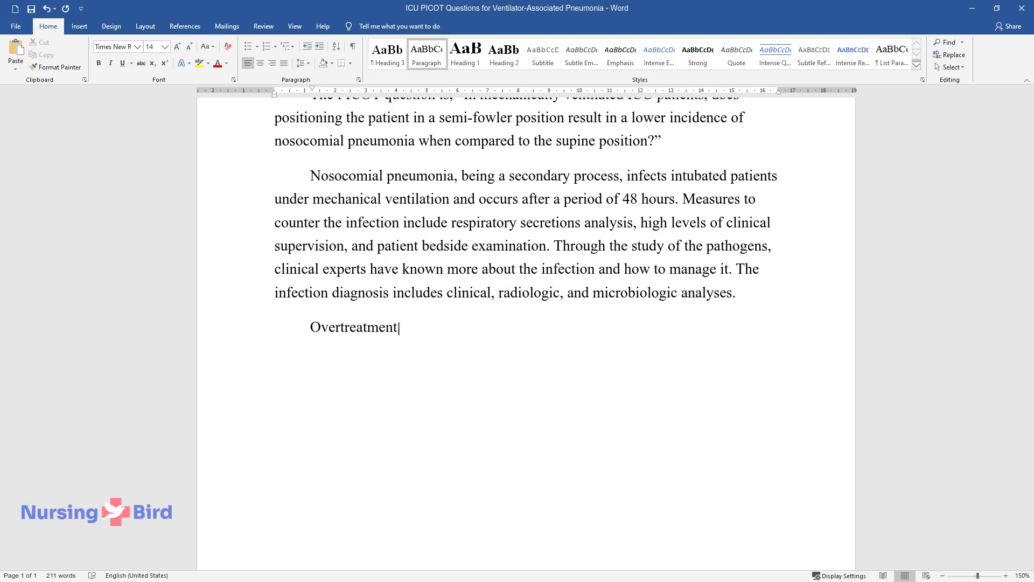
pyautogui.write(' and under-treatment cases are e')
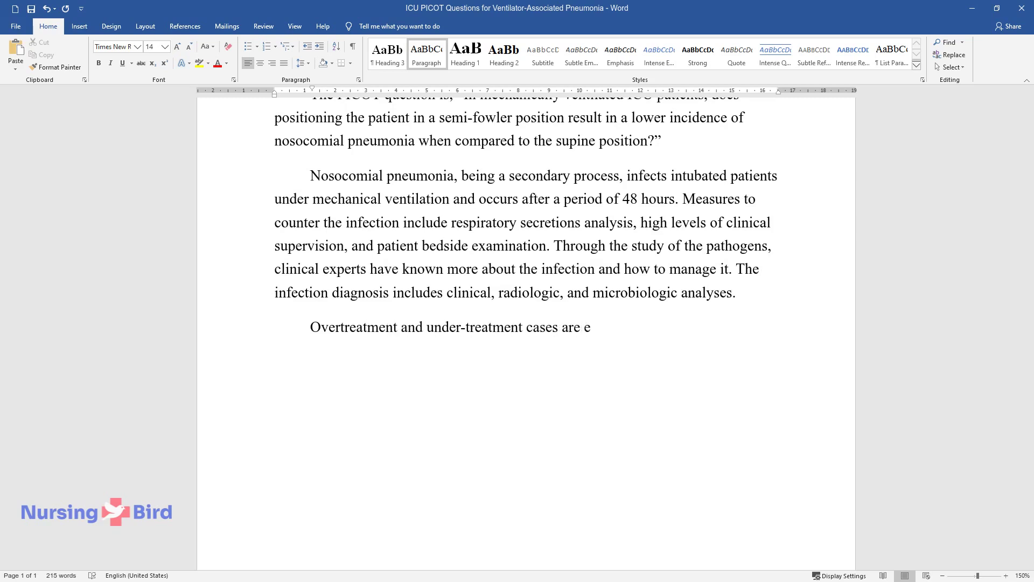
pyautogui.write('xperienced when dealing with the ')
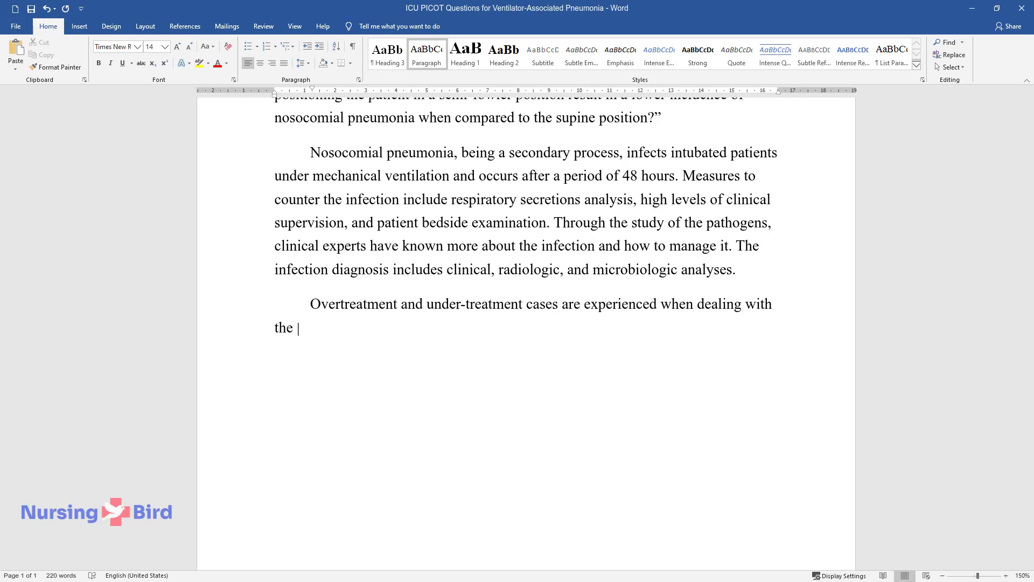
pyautogui.write('infection. Poor positive predict')
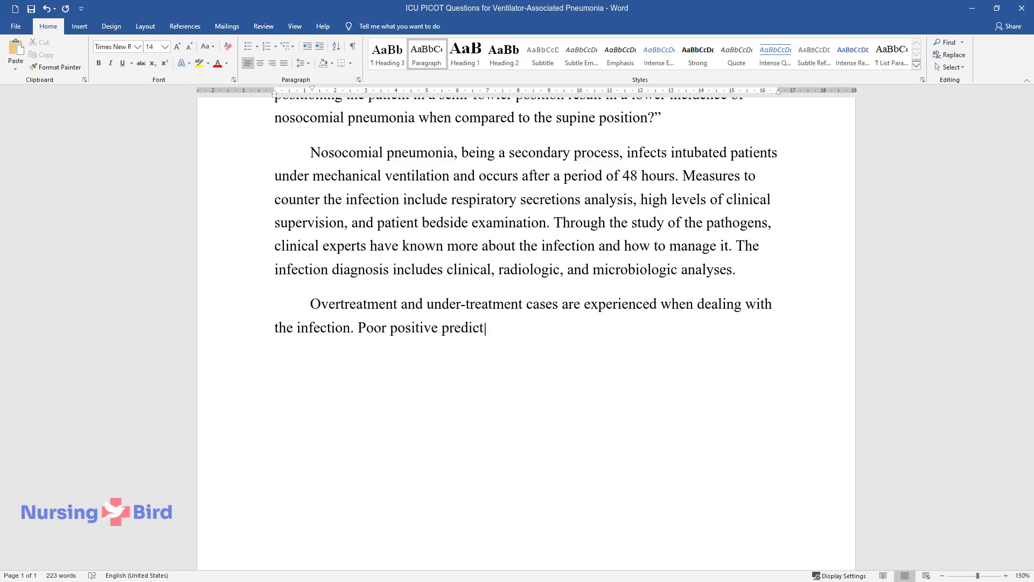
pyautogui.write('ive value and specificity are so')
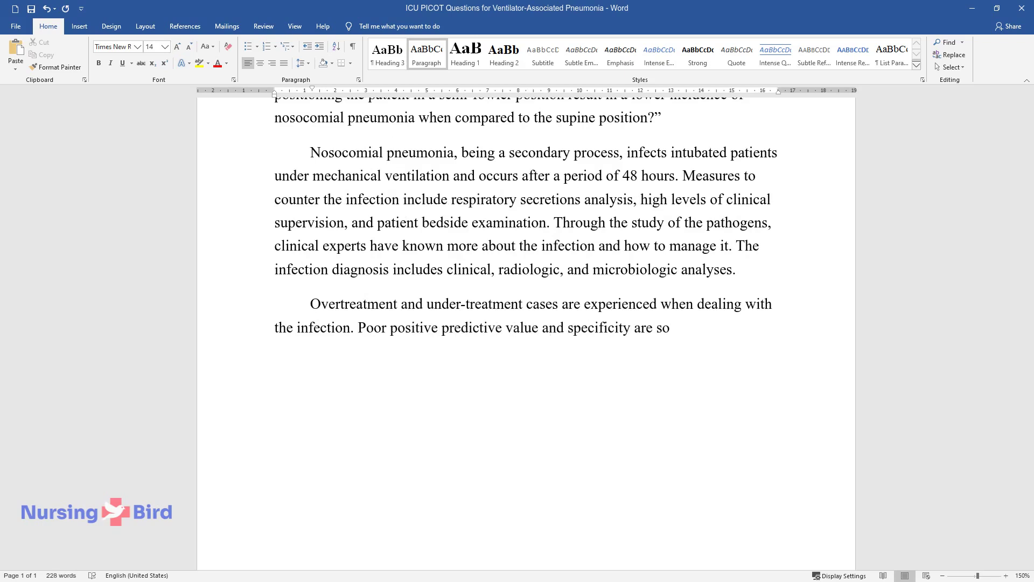
pyautogui.write('me of the factors that le')
pyautogui.write('ad to o')
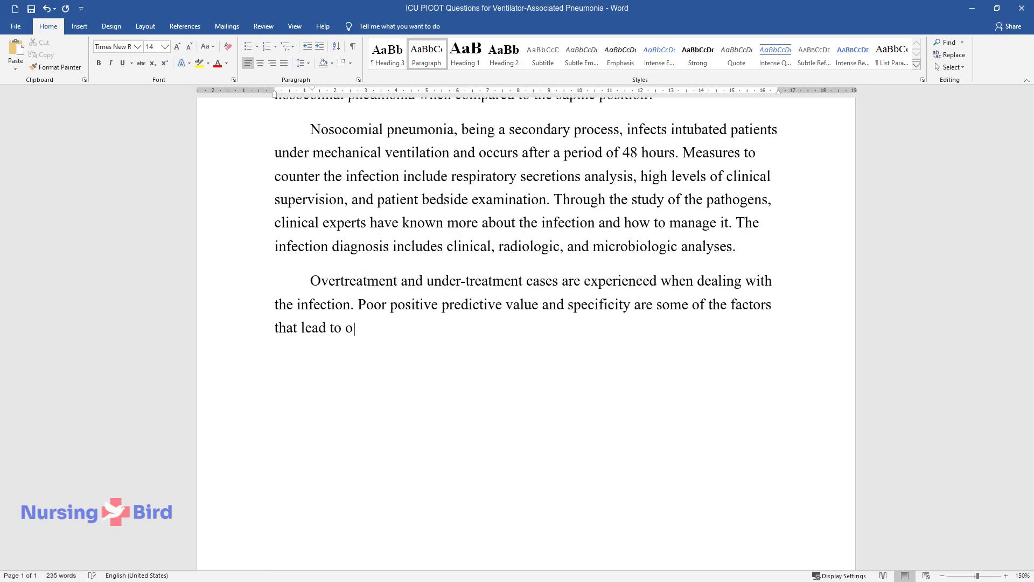
pyautogui.write('vertreatment while under-treatme')
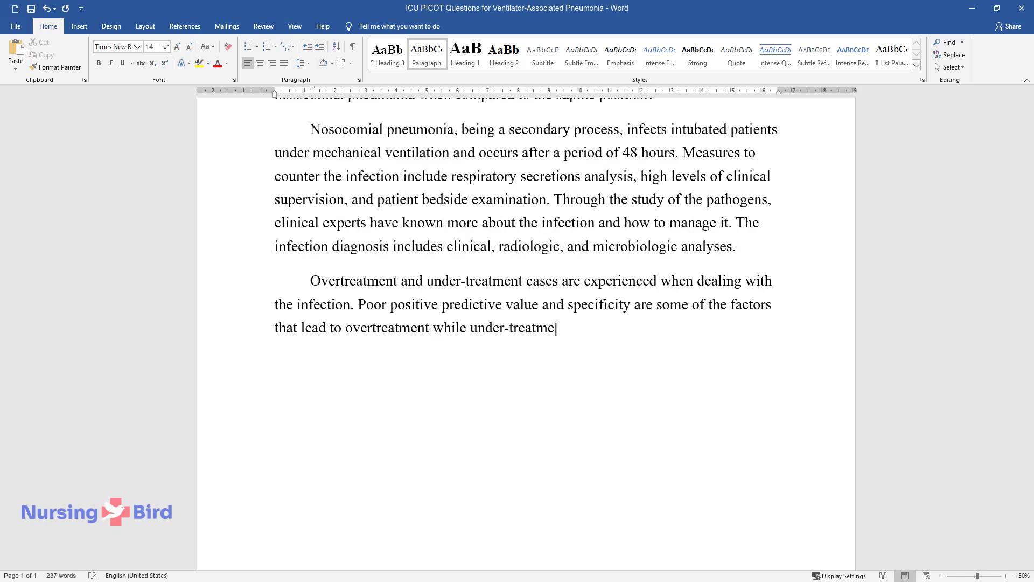
pyautogui.write('nt results from over-reliance on')
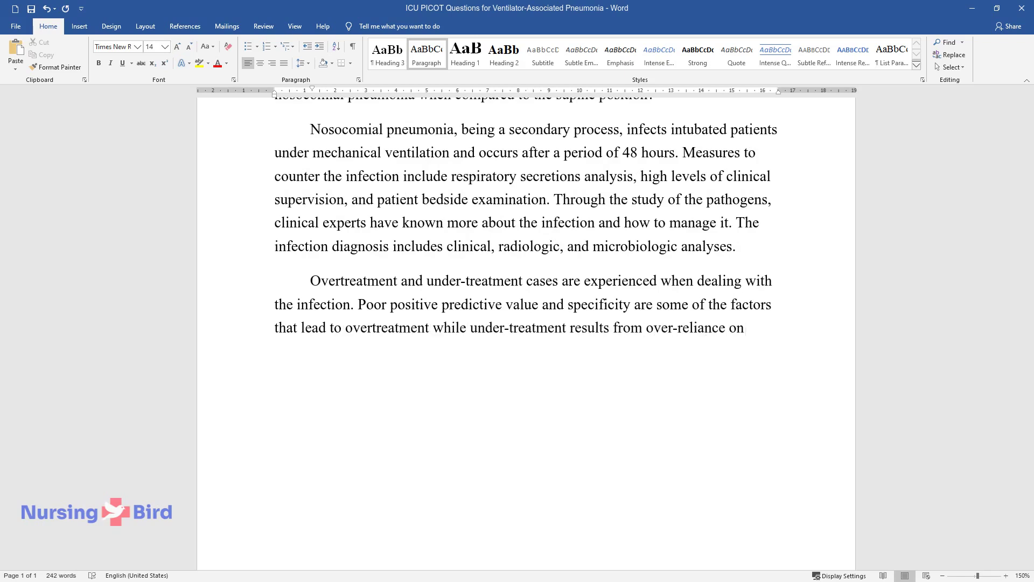
pyautogui.write(' clinical diagnosis. Bed rest pos')
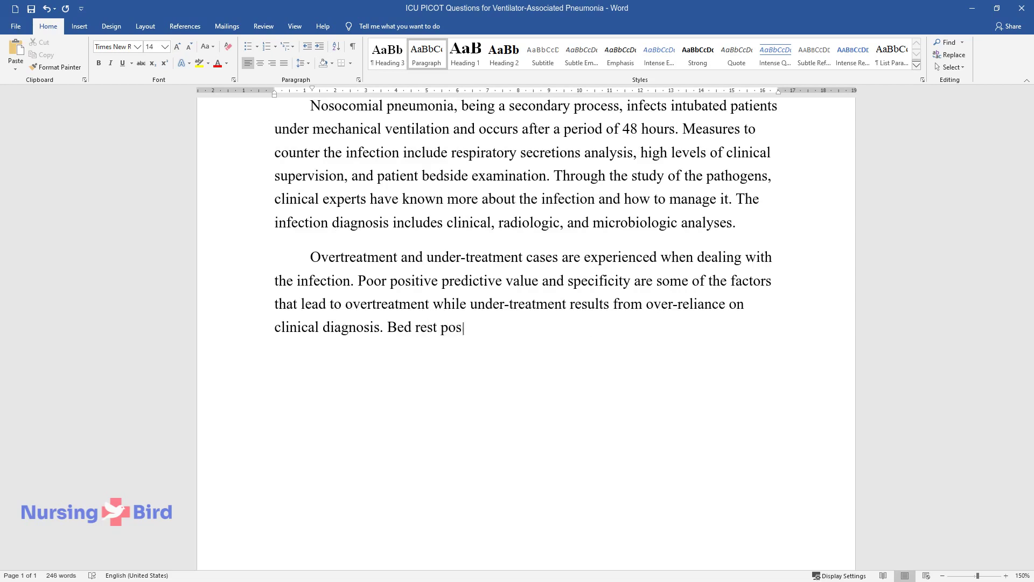
pyautogui.write('itions, for example, semi-fowler')
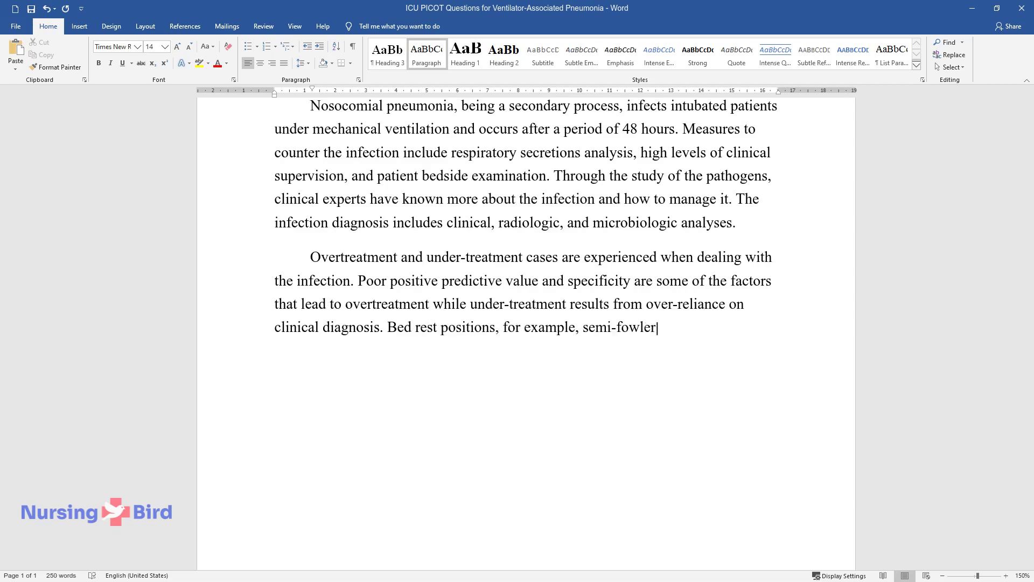
pyautogui.write(' and supine are also associated with nosocomial p')
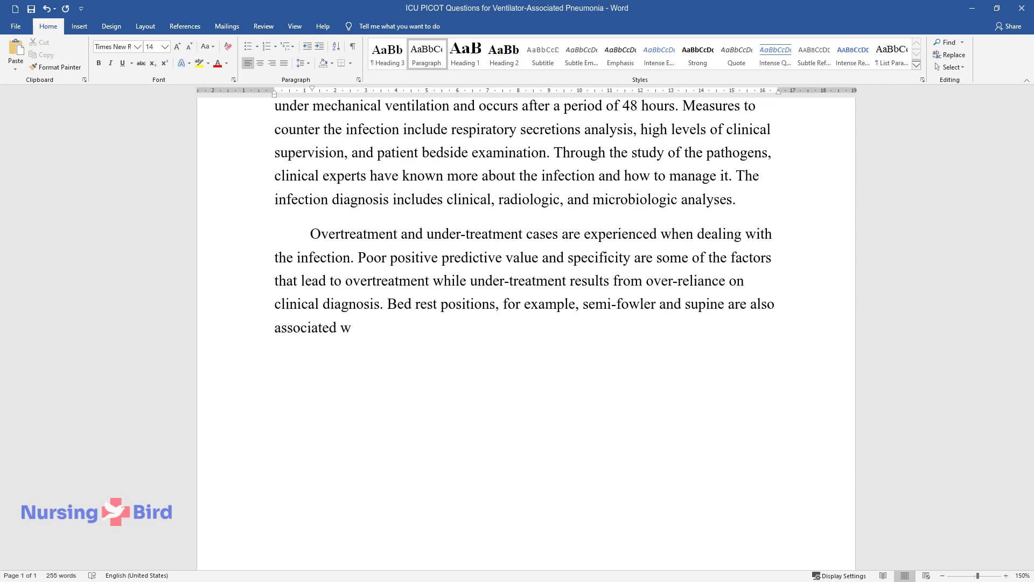
pyautogui.write('neumonia. Compar')
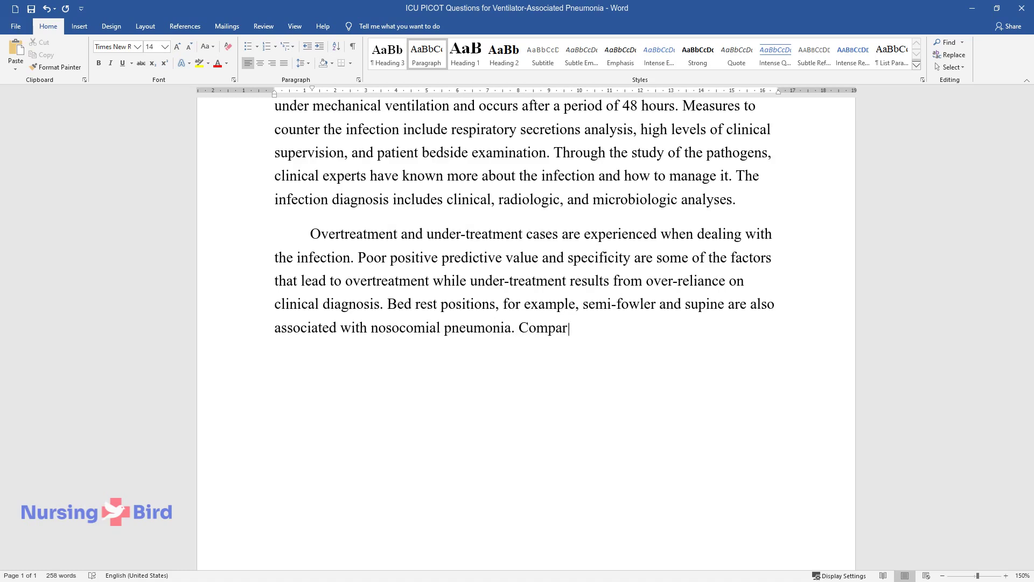
pyautogui.write('ing the two-bed rest techniques,')
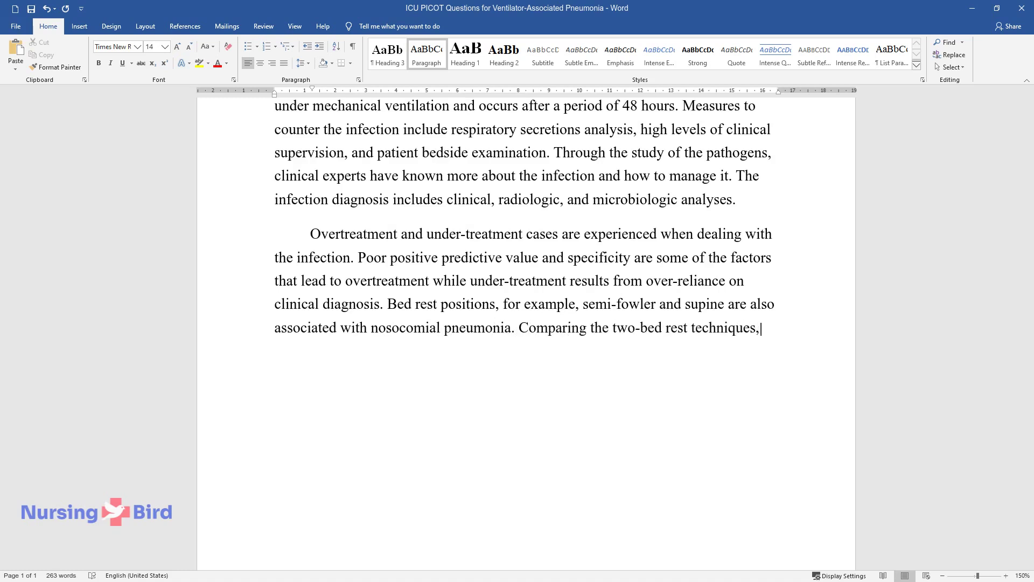
pyautogui.write(' semi-fowlers result in a lower ')
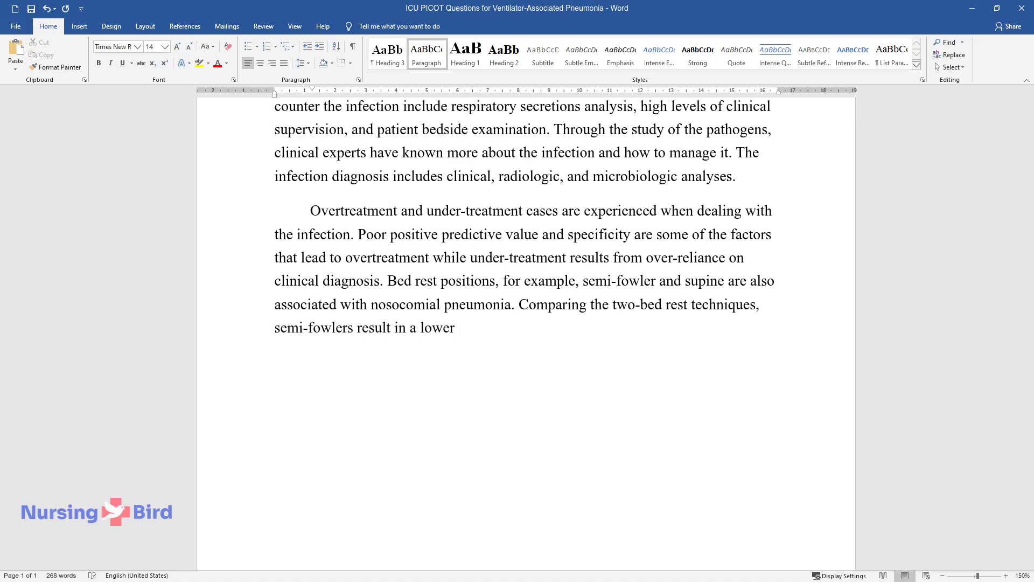
pyautogui.write('infection incidence than the supi')
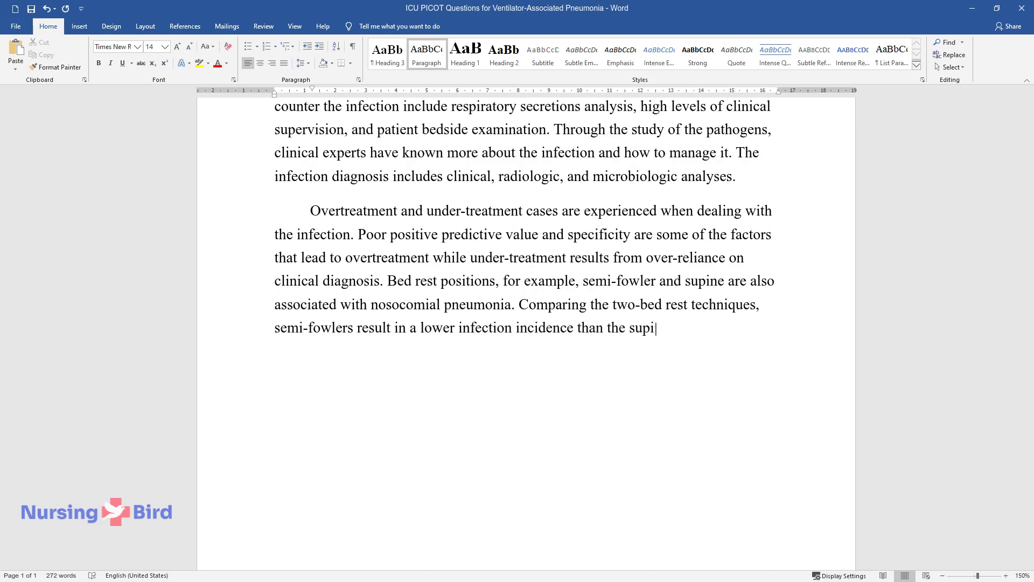
pyautogui.write('ne position. Semi-fowler positio')
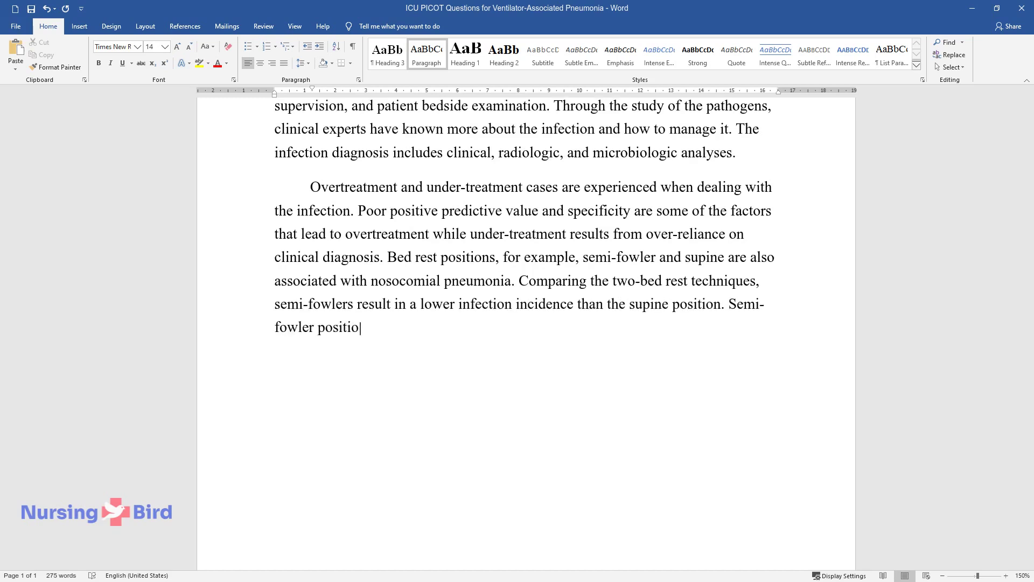
pyautogui.write("n involves resting the patient's")
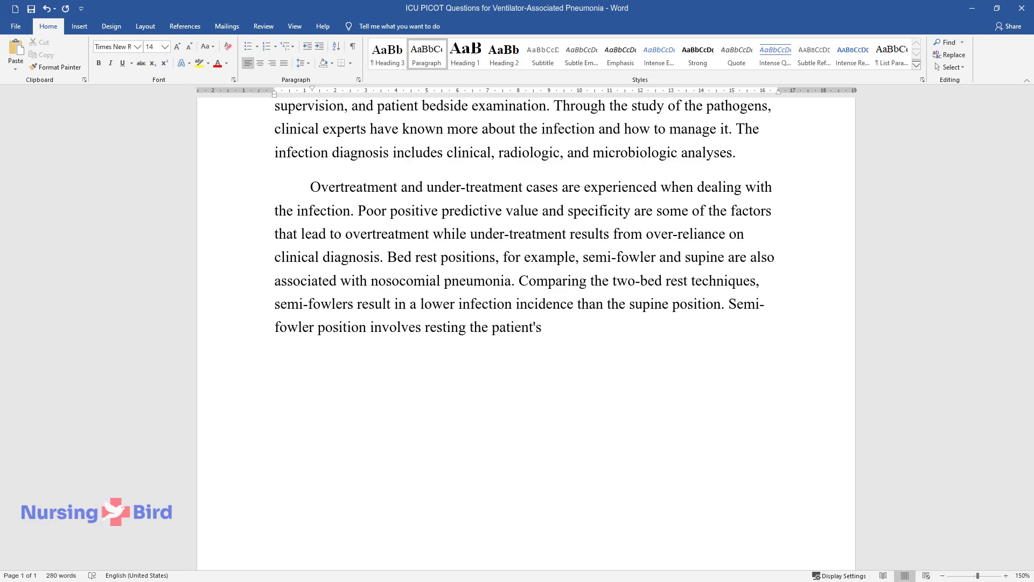
pyautogui.write(' head between a 45 to 60 degrees')
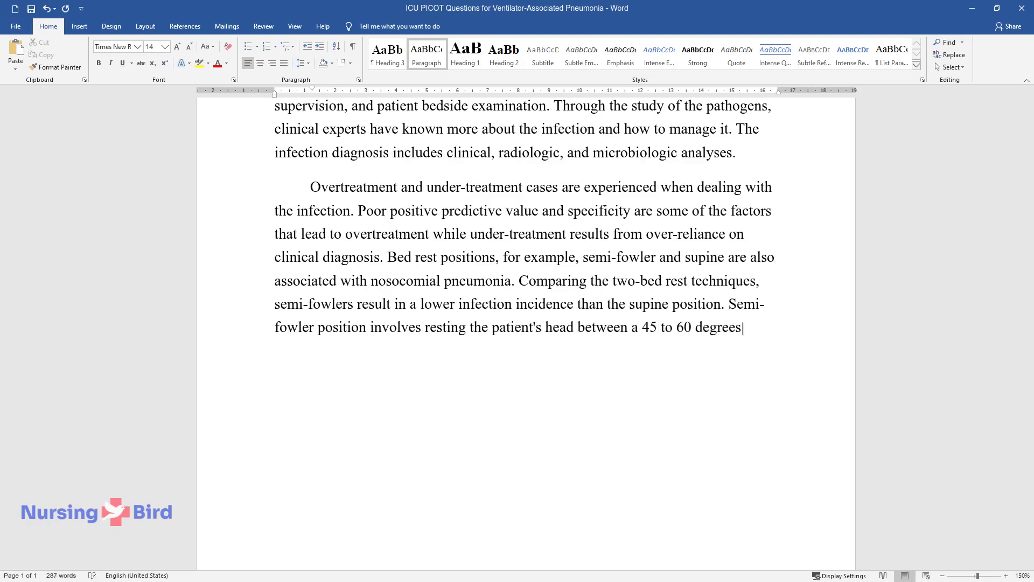
pyautogui.write(' angle. The position enables prop')
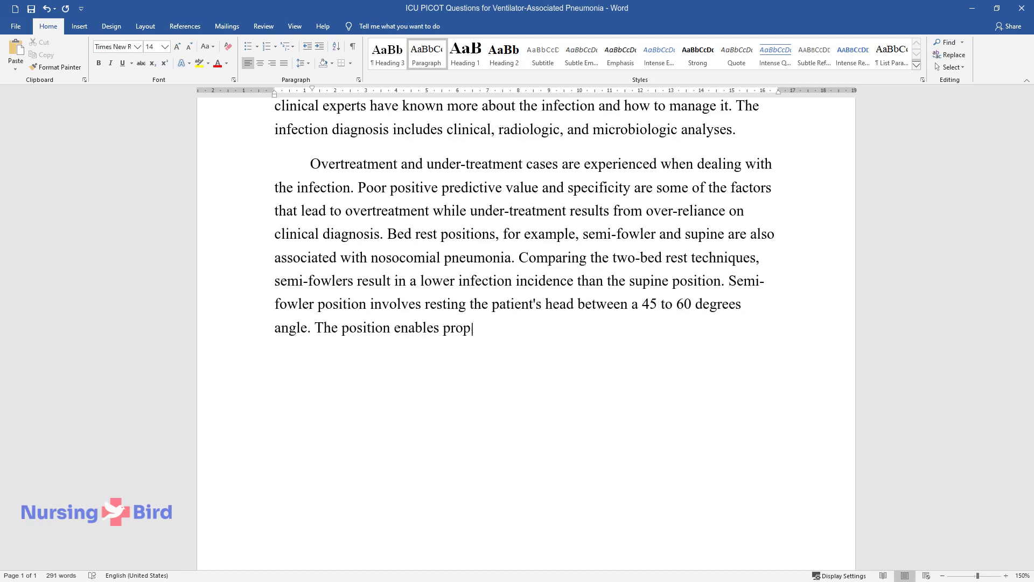
pyautogui.write('er breathing by allowing maximum')
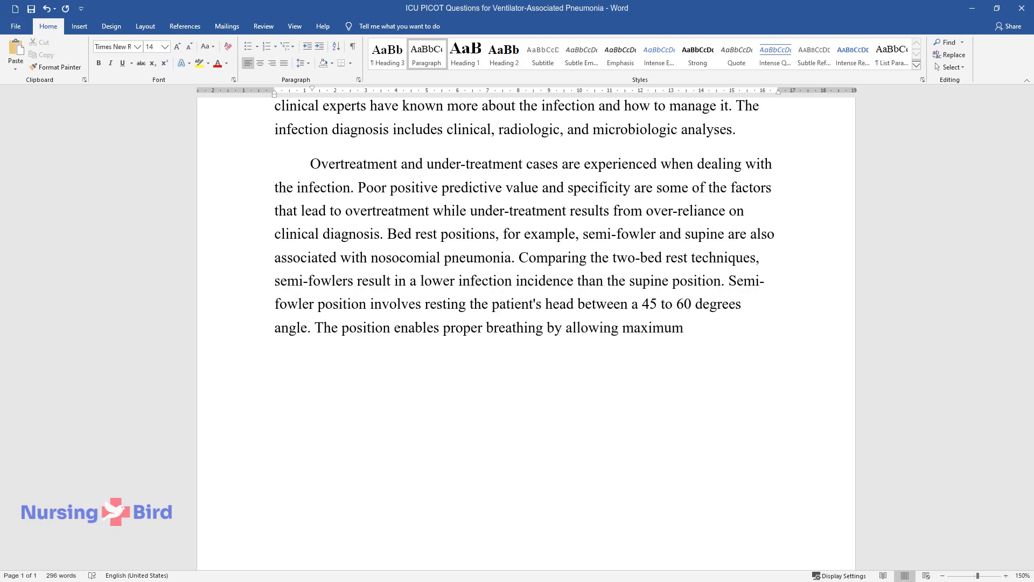
pyautogui.write(' chest expansion and abdominal m')
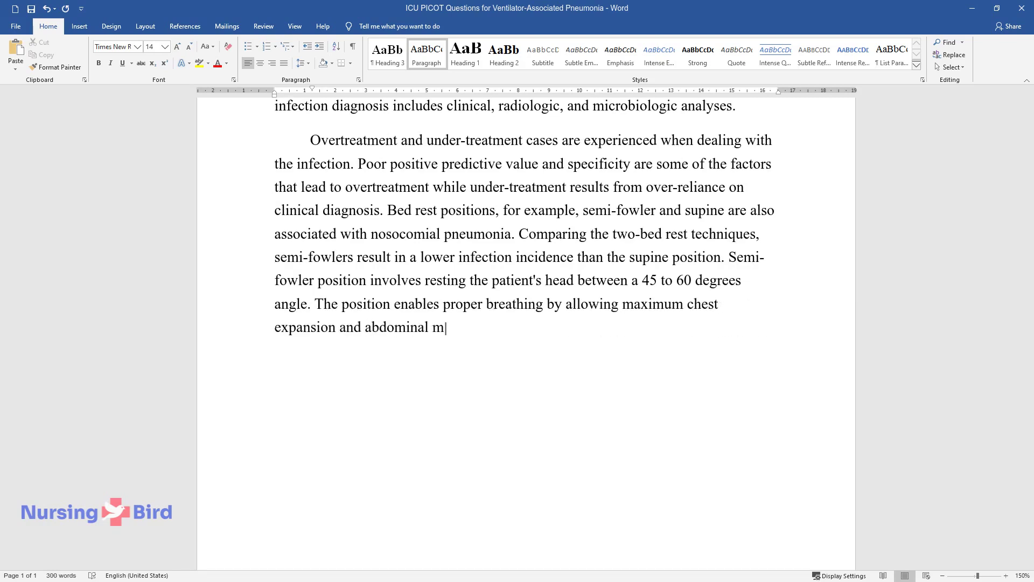
pyautogui.write('uscle relaxation. The supine pos')
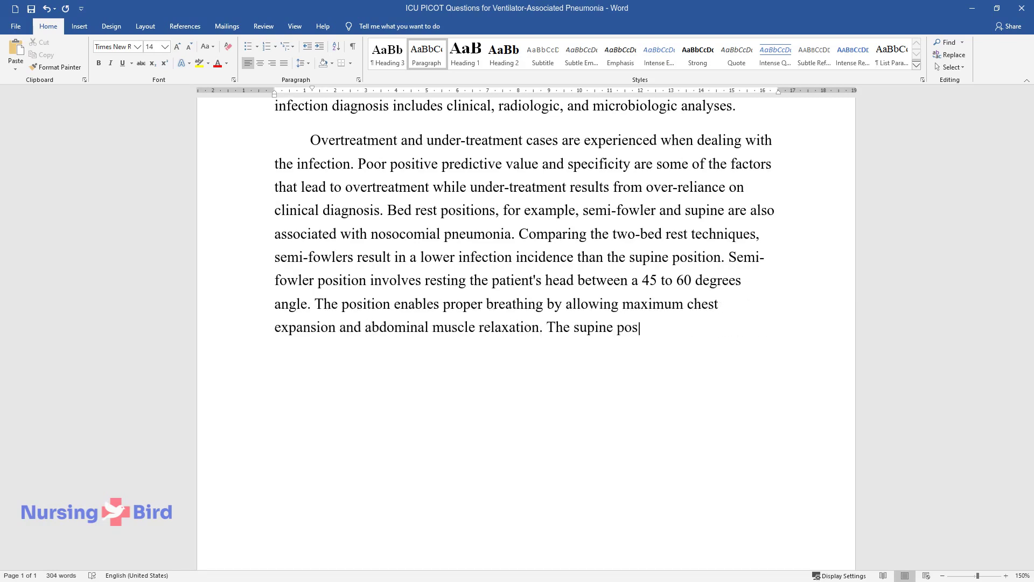
pyautogui.write('ition involves the ill pa')
pyautogui.write('tient l')
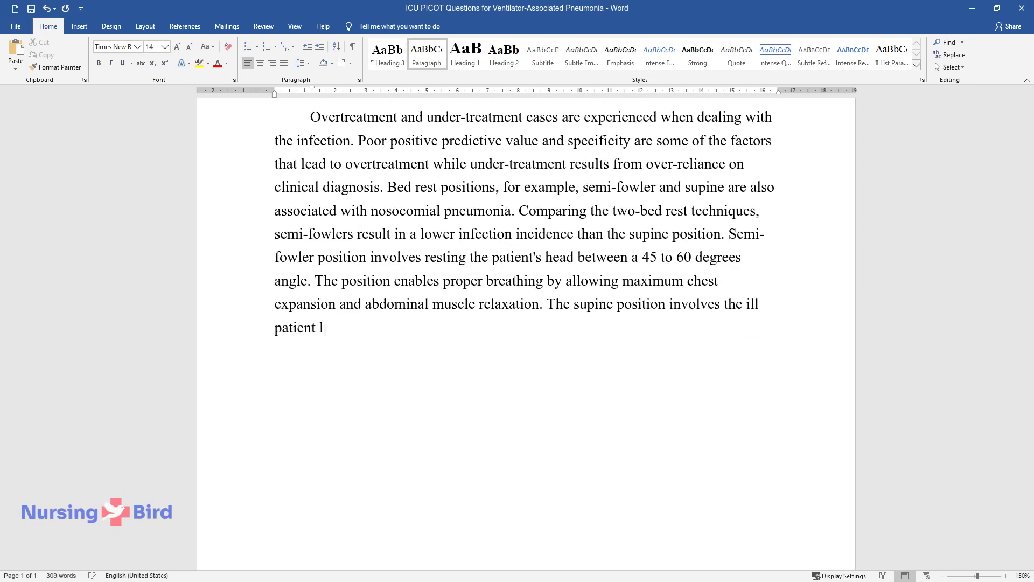
pyautogui.write('ying face up. Such patients tend ')
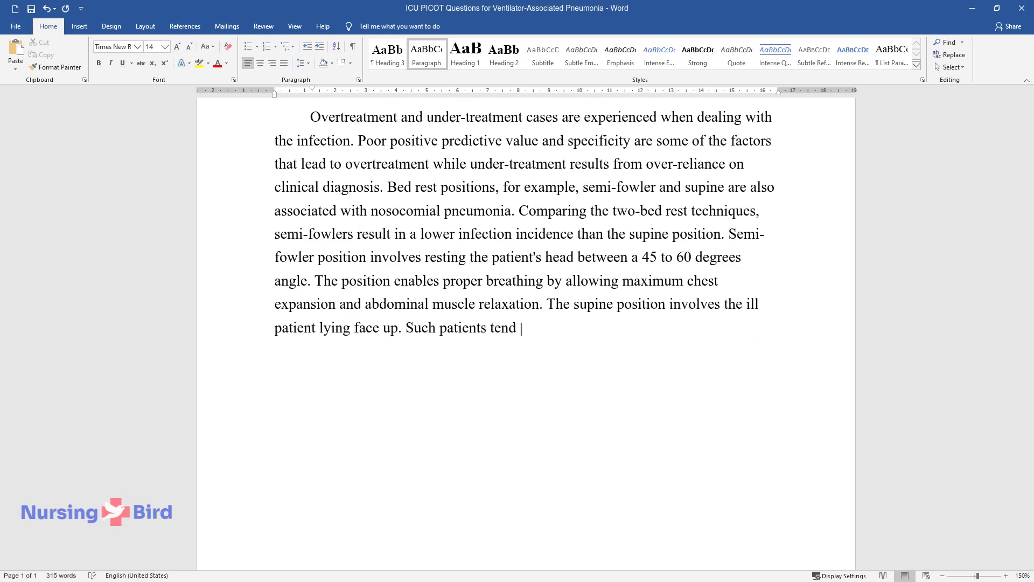
pyautogui.write('to experience less ventilation a')
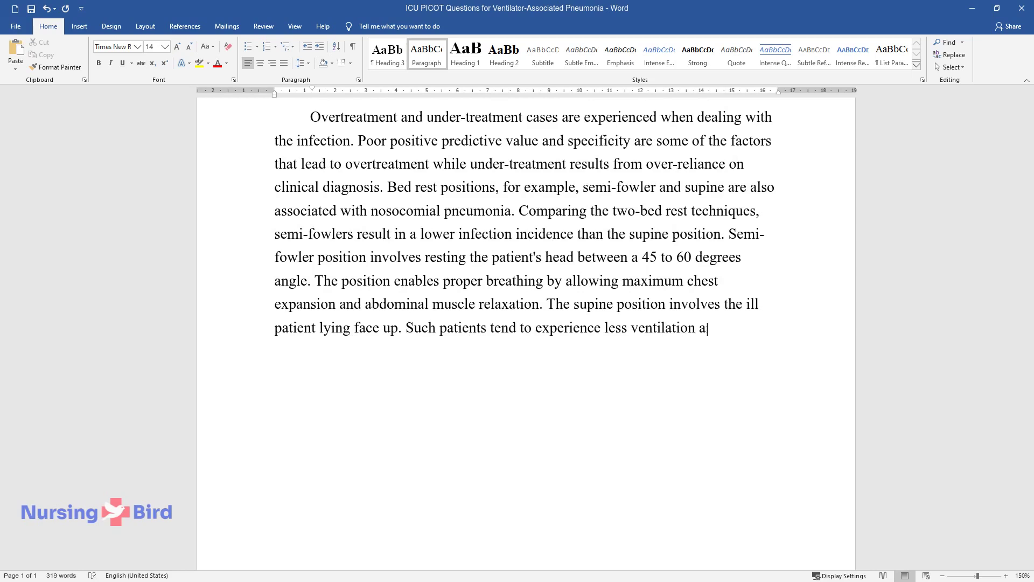
pyautogui.write('nd perfusion in the anterior parts of their lungs compared to th')
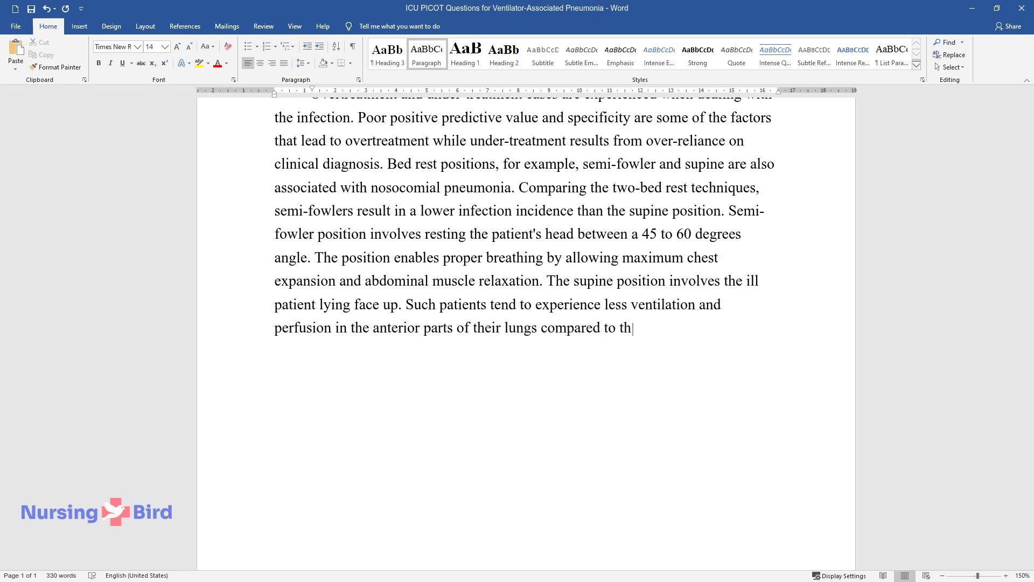
pyautogui.write('e dependent parts.')
# Add an 'ICU PICOT Statement' heading after the finished overtreatment paragraph.
pyautogui.press('Return')
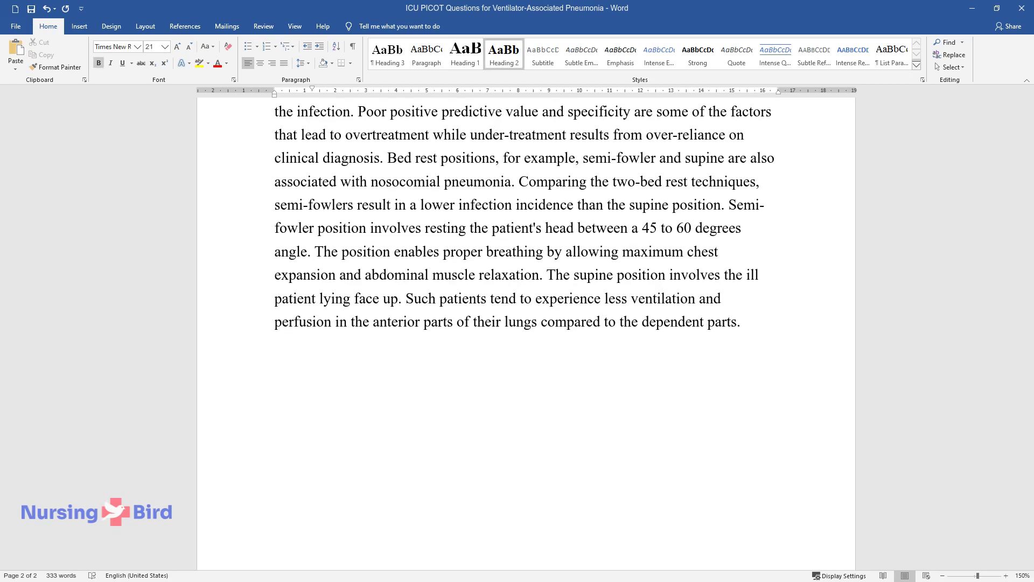
pyautogui.write('ICU PICOT Statement')
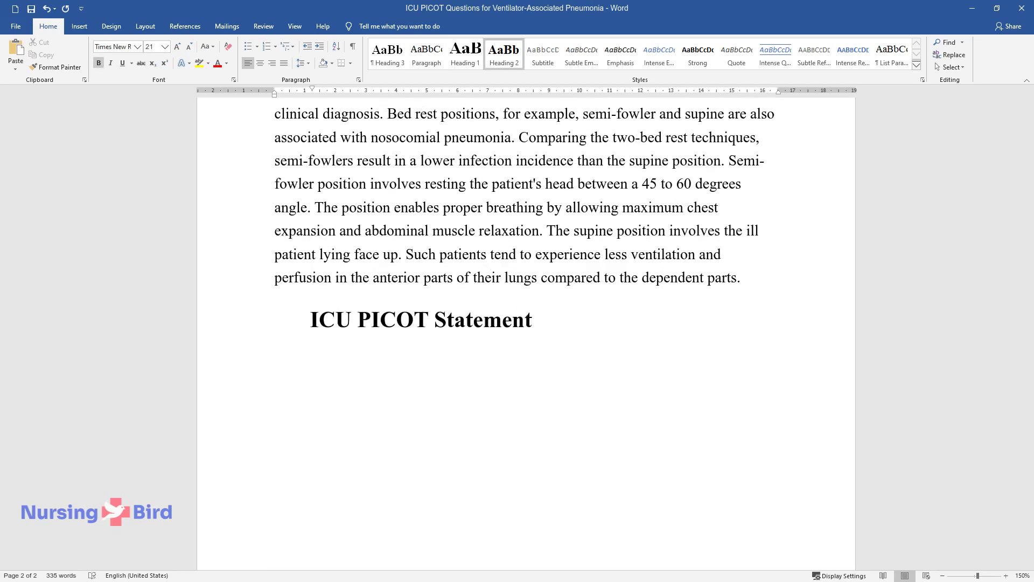
# Begin the paragraph explaining the PICOT acronym under the ICU PICOT Statement heading.
pyautogui.press('Return')
pyautogui.write('PICOT refers t')
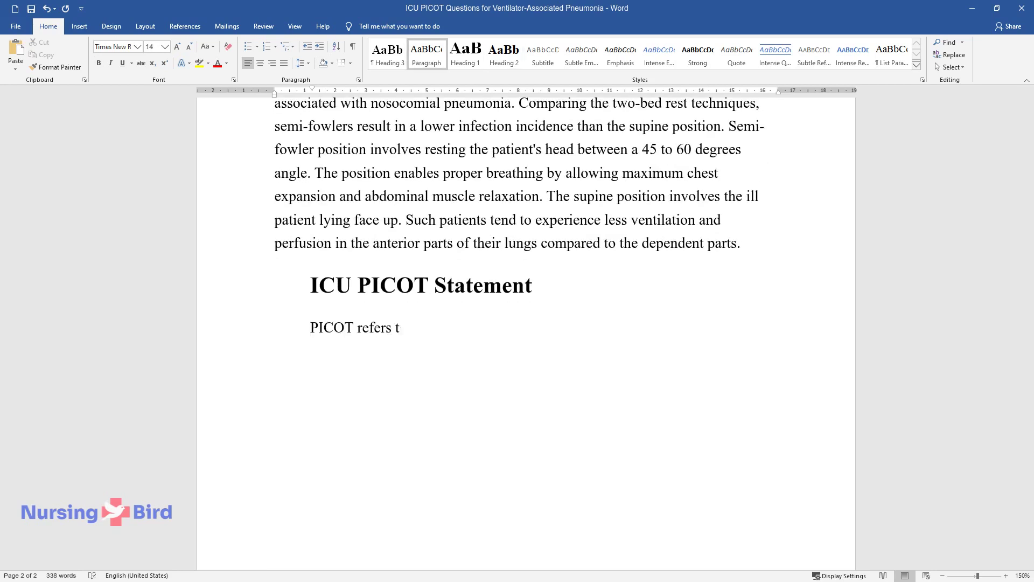
pyautogui.write('o an acronym for the elements that make up the clinica')
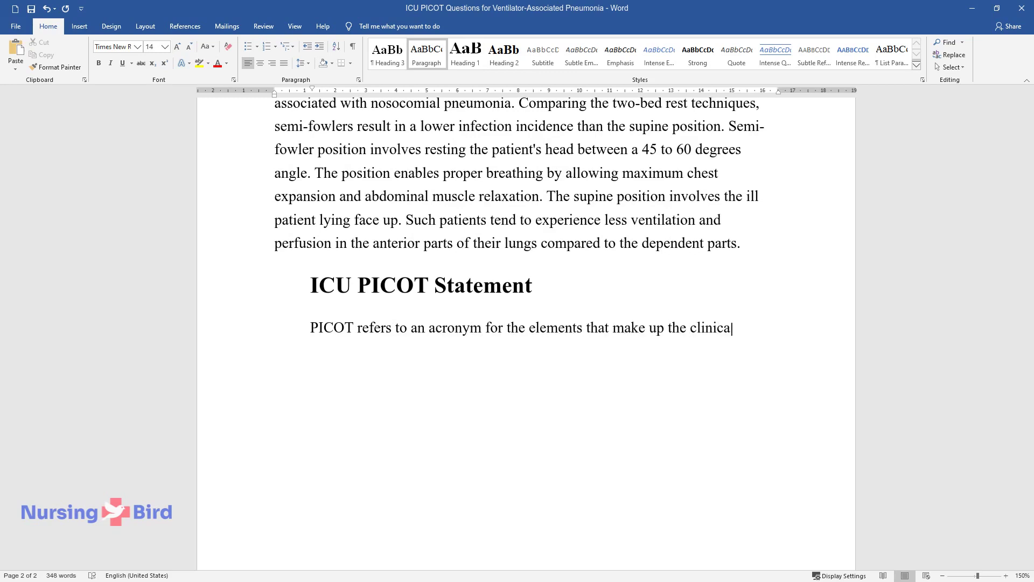
pyautogui.write('l question. The eleme')
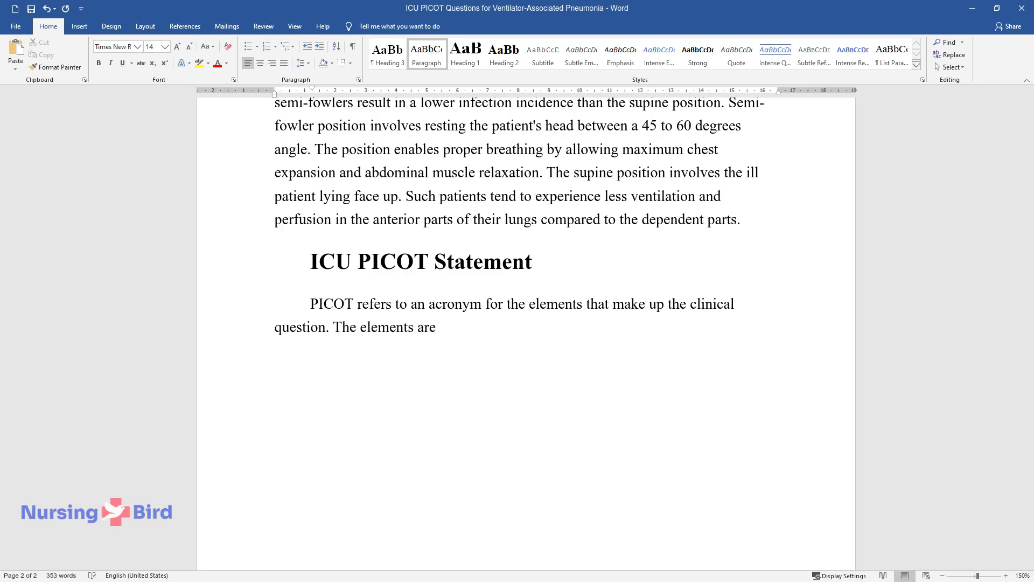
pyautogui.write('nts are (P) population, (I) interv')
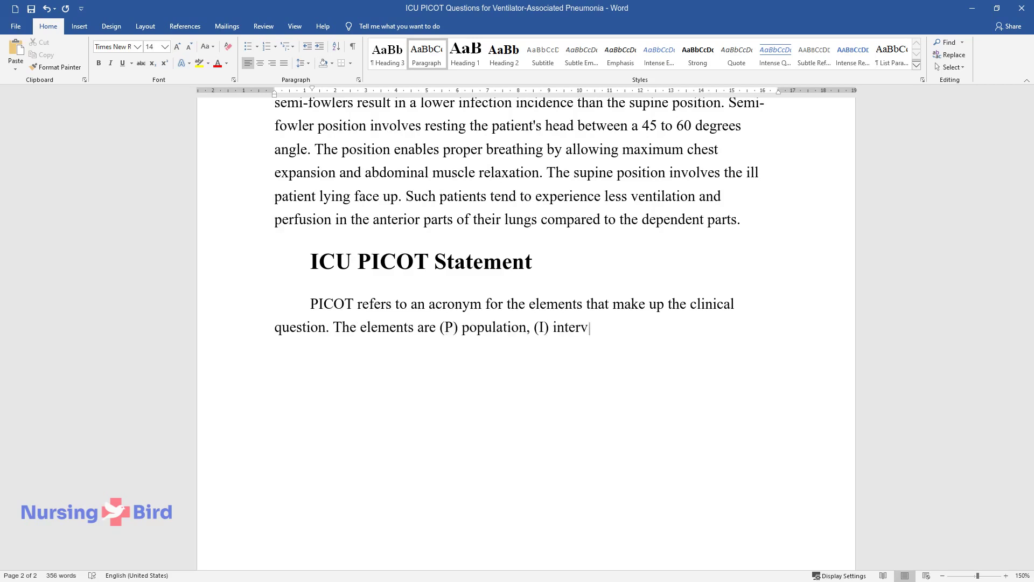
pyautogui.write('ention, (C) comparison, (O) outcom')
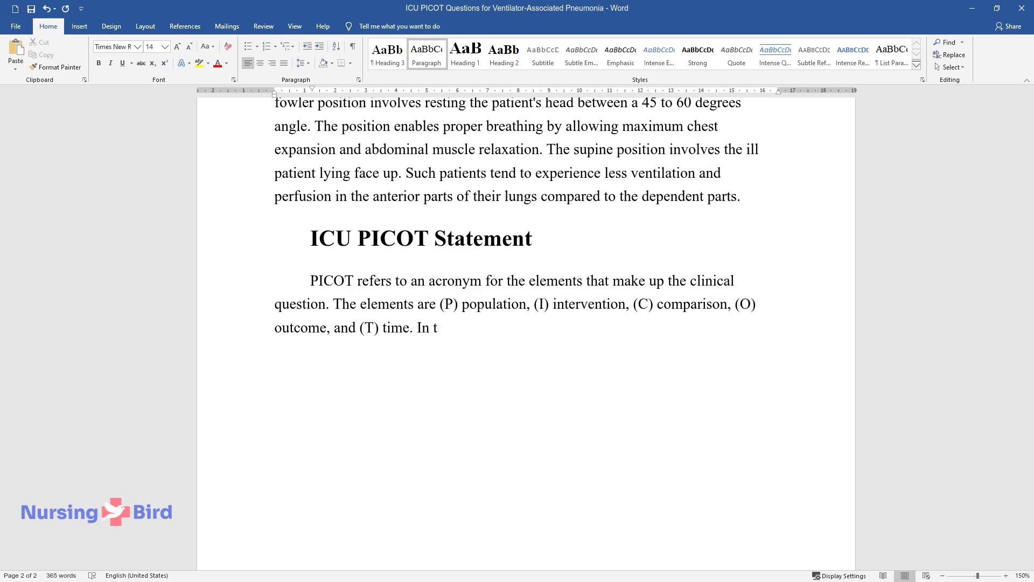
pyautogui.write('e, and (T) time. In this case, the elements repr')
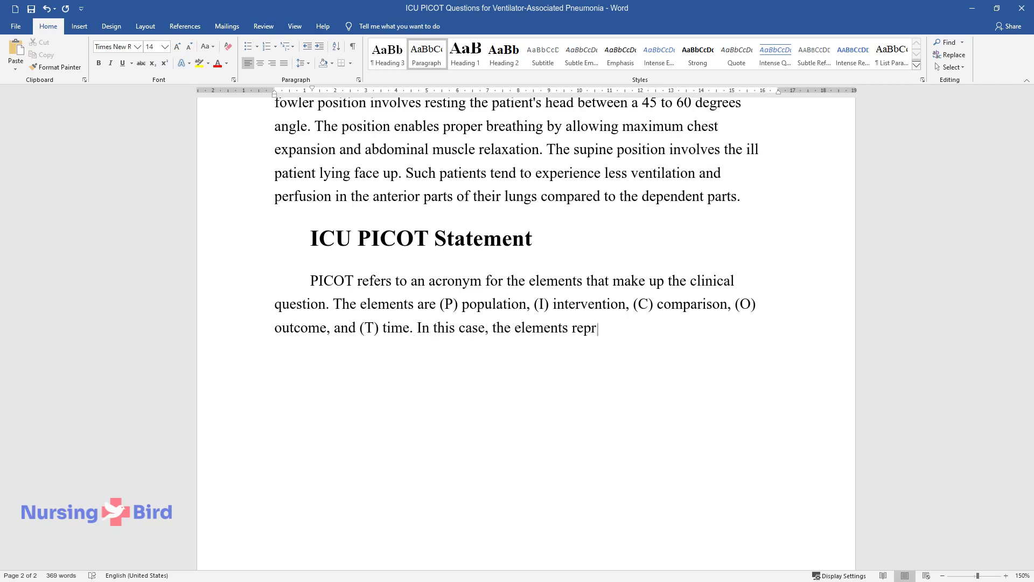
pyautogui.write('esented below match the PICOT format as follows:')
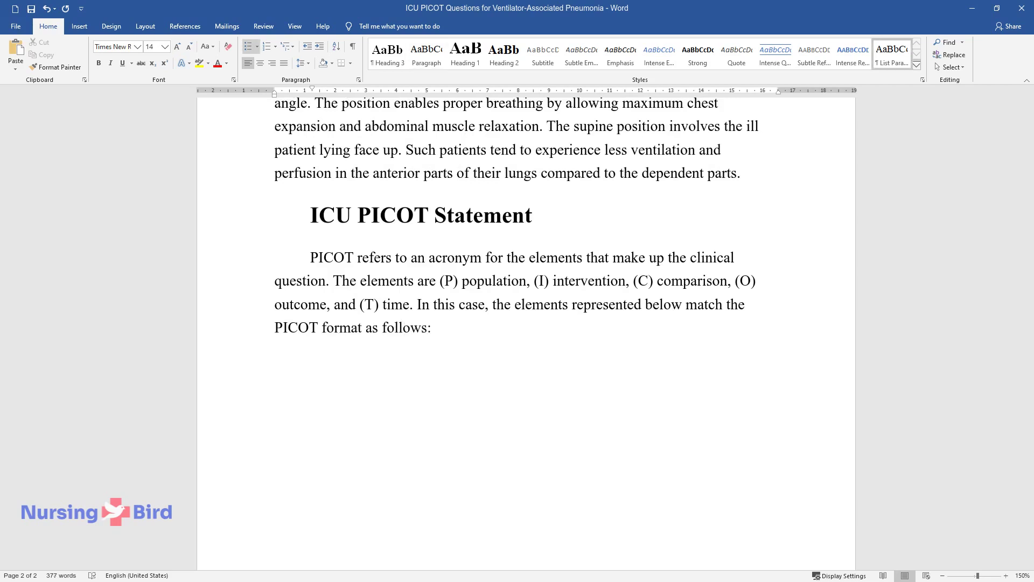
# Create bullets P: mechanically ventilated ICU patients, I:, C:, O: lower nosocomial pneumonia incidence, T: Duration at the ICU.
pyautogui.press('Return')
pyautogui.write('* P: mec')
pyautogui.write('hanically ve')
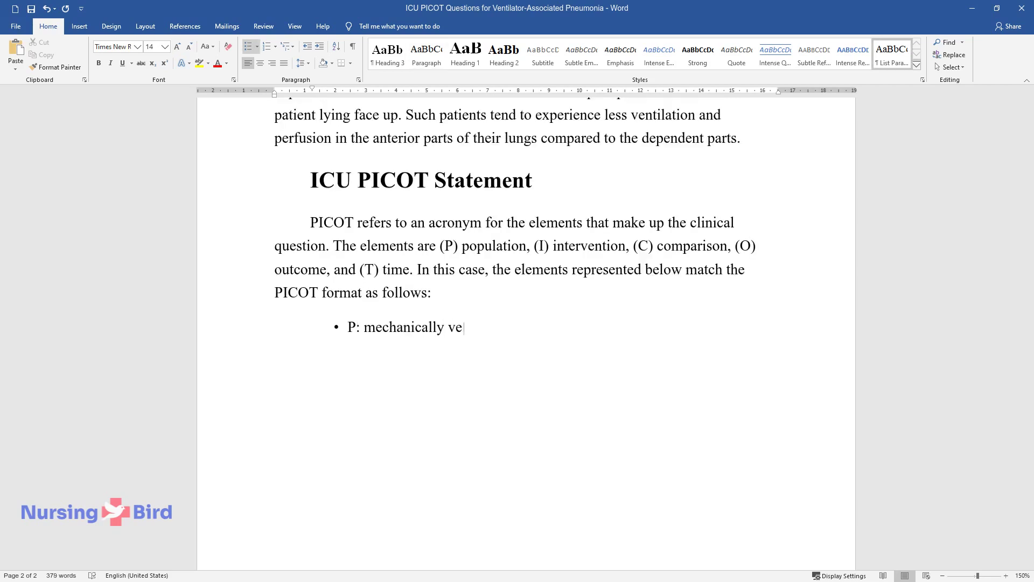
pyautogui.write('ntilated ICU patie')
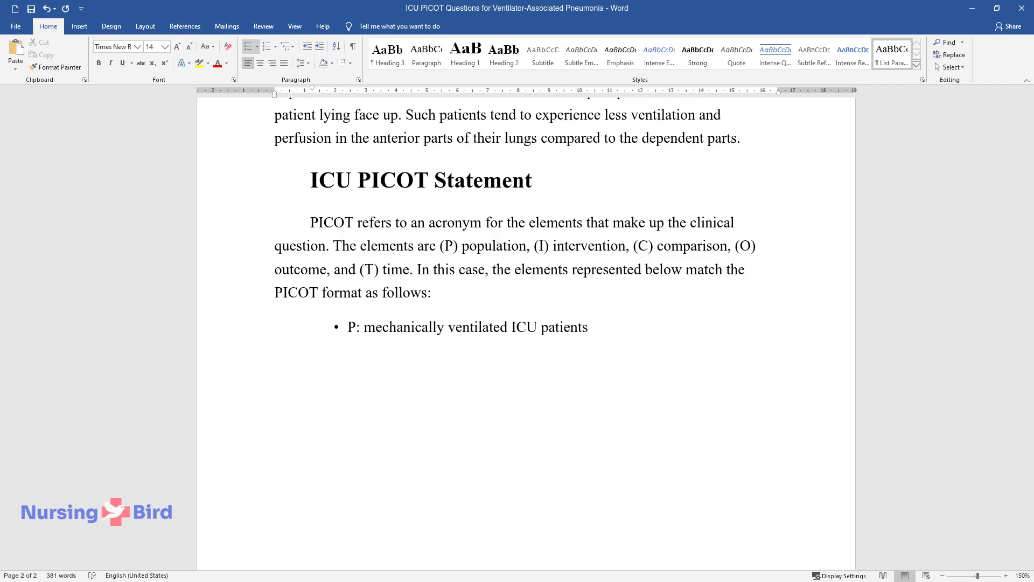
pyautogui.write('nts')
pyautogui.press('Return')
pyautogui.write('I: semi-fowlers position')
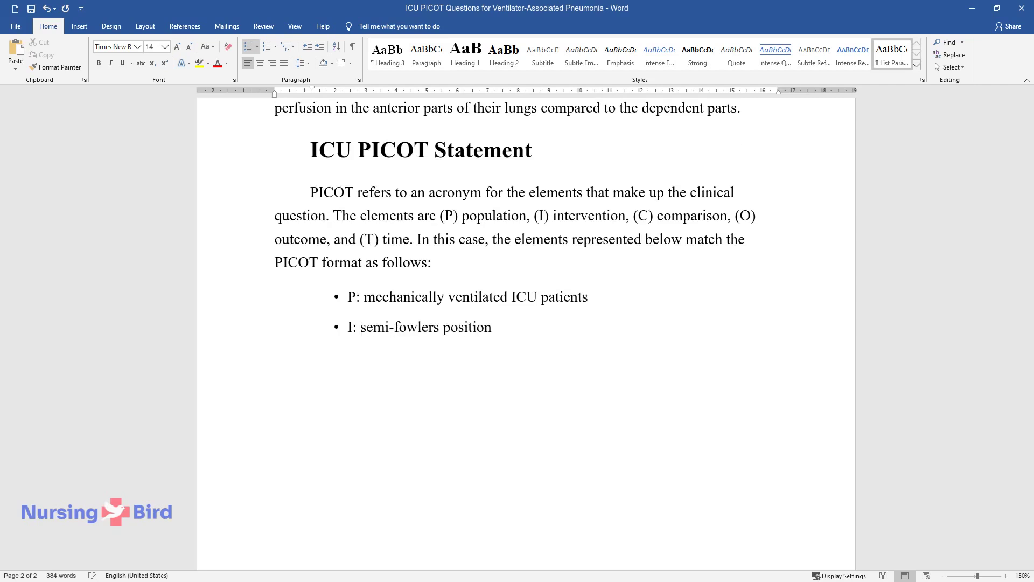
pyautogui.press('Return')
pyautogui.write('C: supine position')
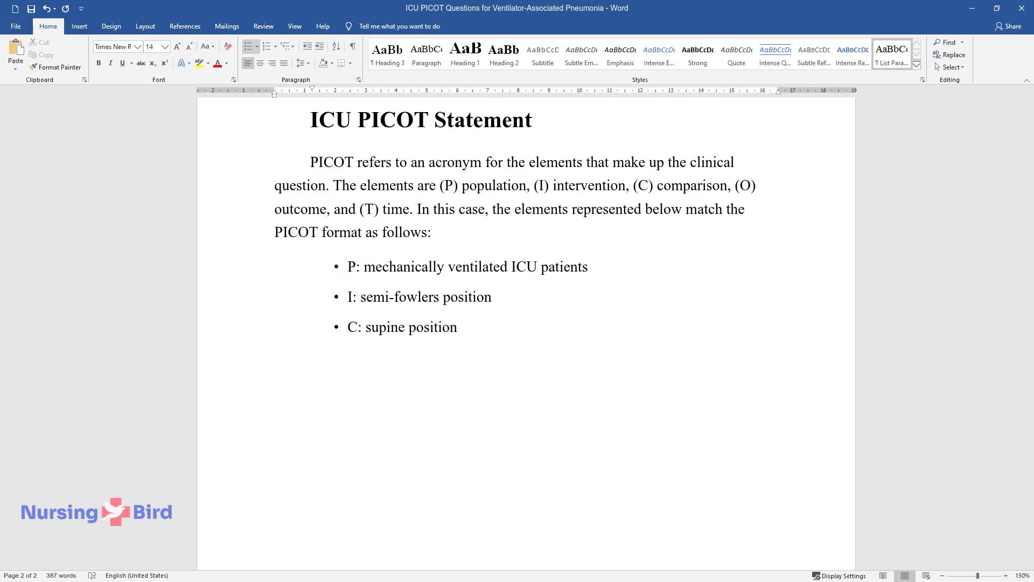
pyautogui.press('Return')
pyautogui.write('O: lower')
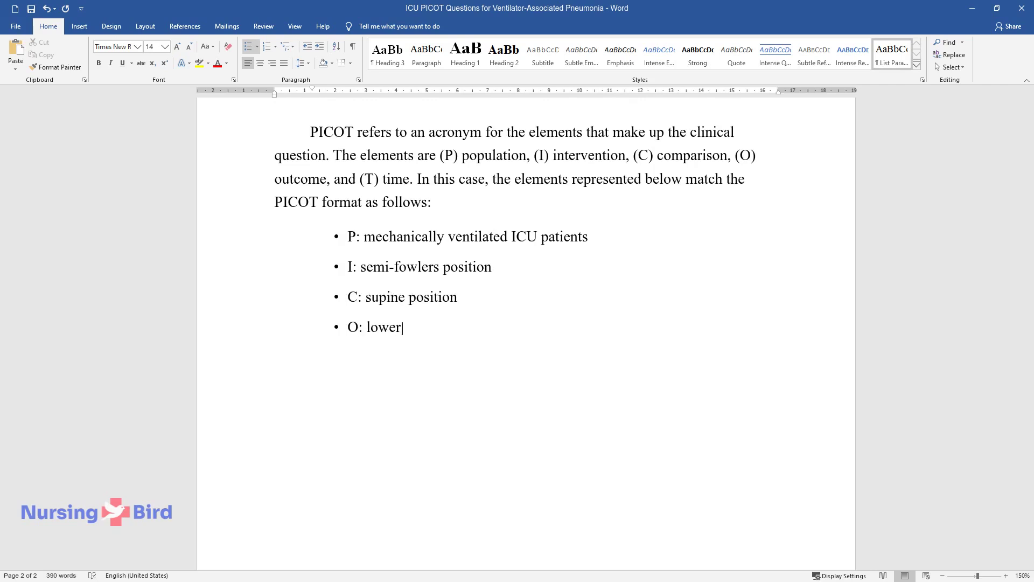
pyautogui.write(' nosocomial pneumonia inci')
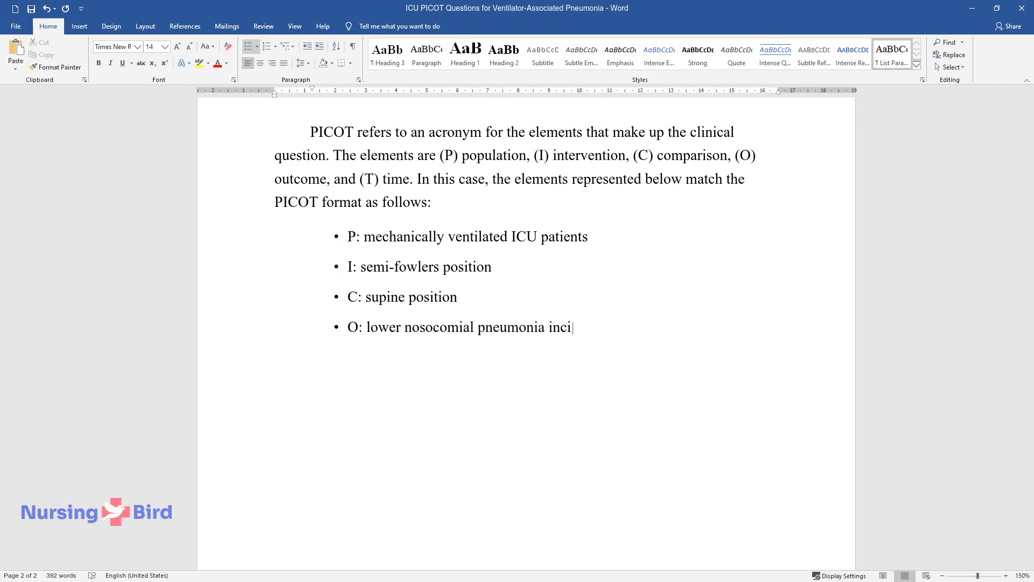
pyautogui.write('dence')
pyautogui.press('Return')
pyautogui.write('T: Du')
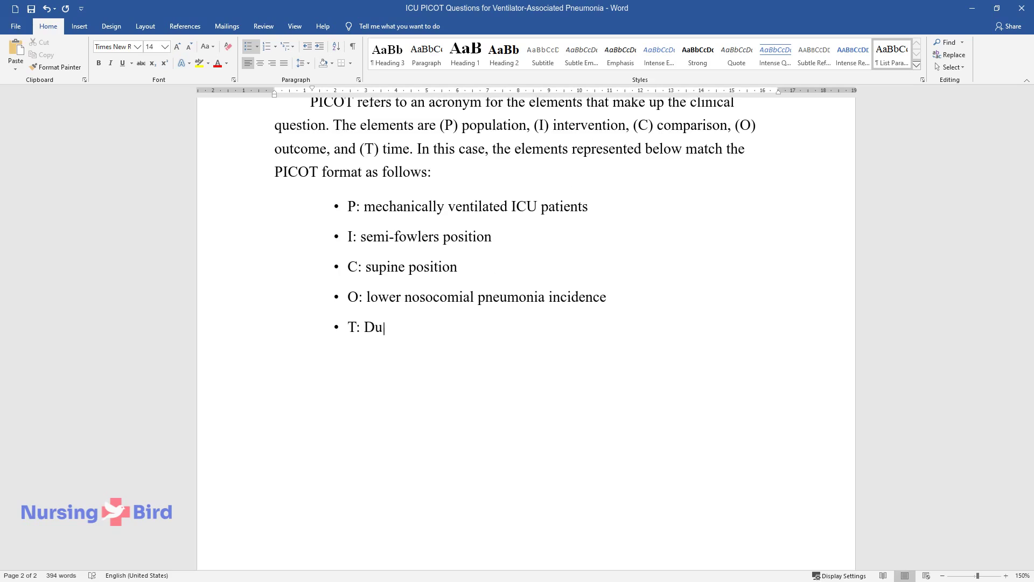
pyautogui.write('ration at the ICU ')
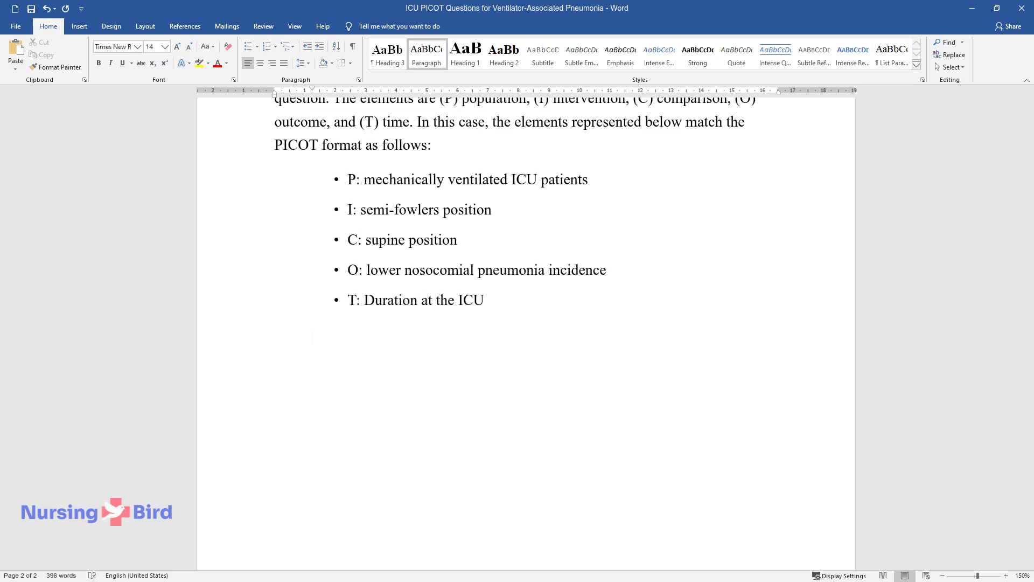
pyautogui.write('Population. Ove')
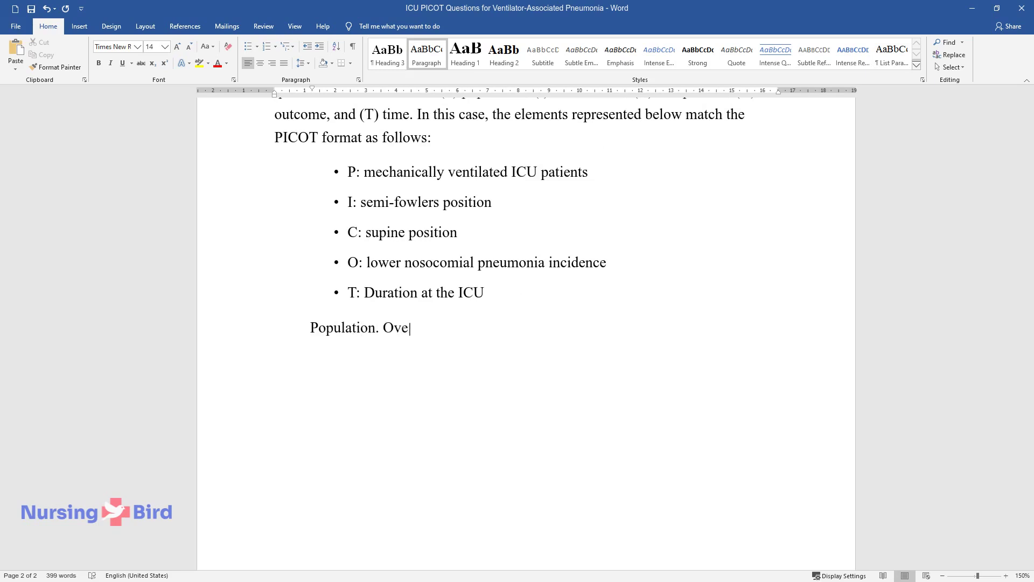
pyautogui.write('r eighty-six percent of ICU')
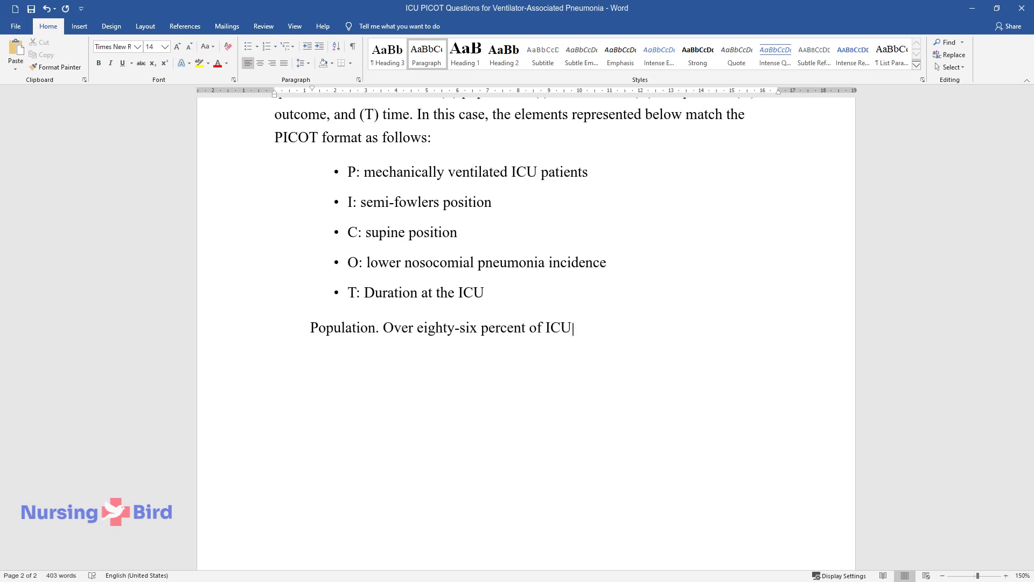
pyautogui.write('-related pneumonia cases ar')
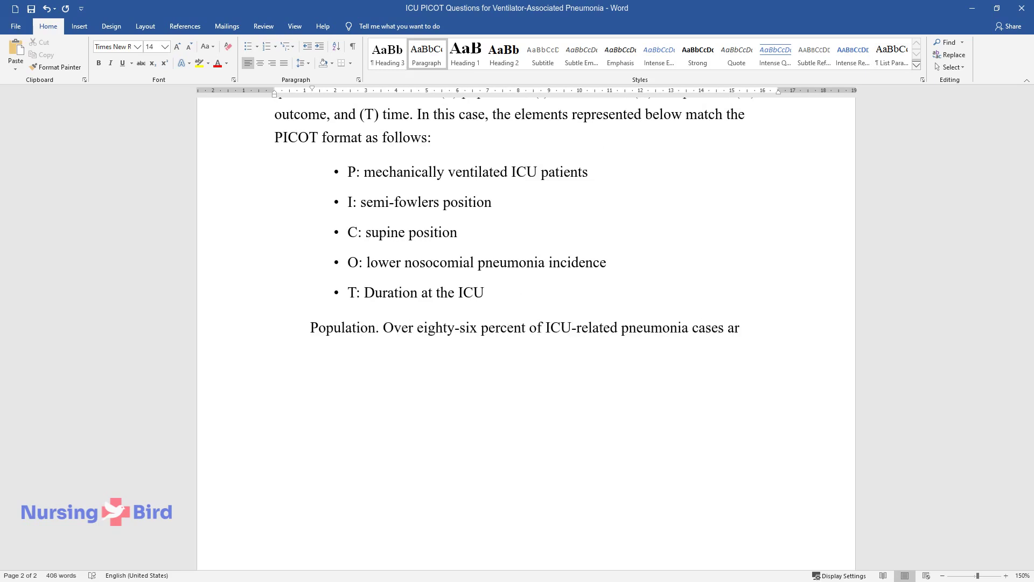
pyautogui.write('e linked to mechanical vent')
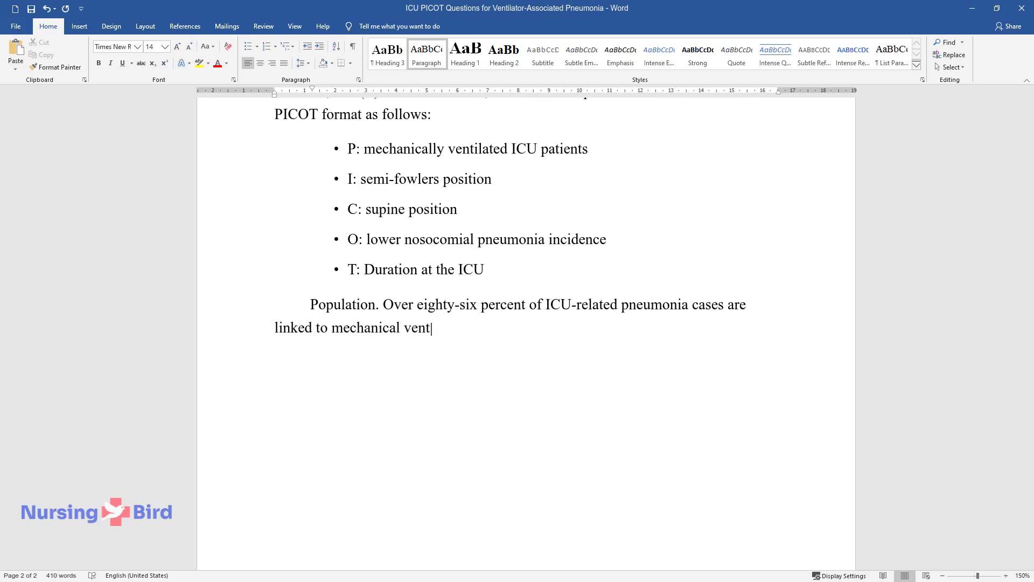
pyautogui.write('ilation. In the United Stat')
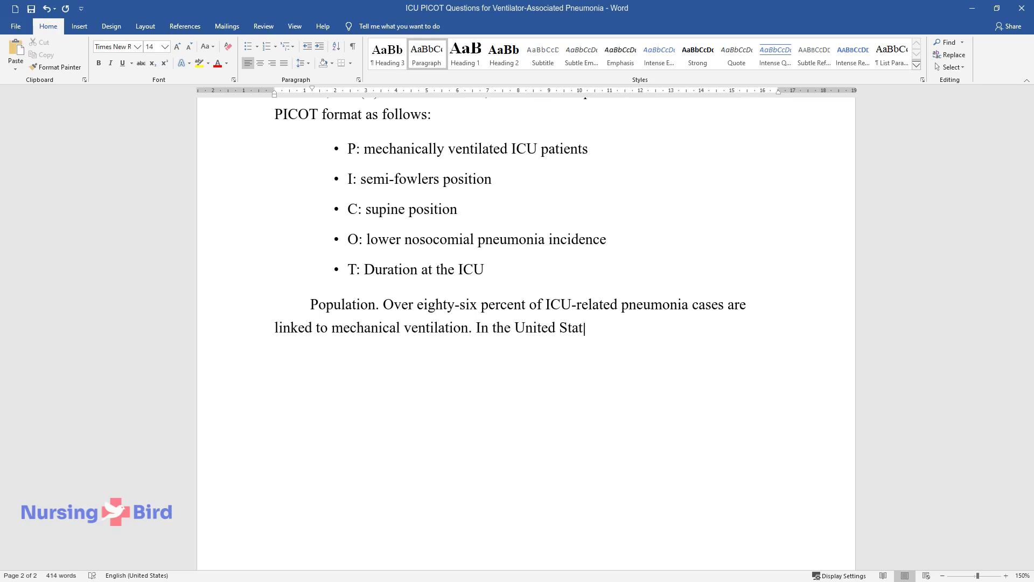
pyautogui.write('es, a thousand hospital pat')
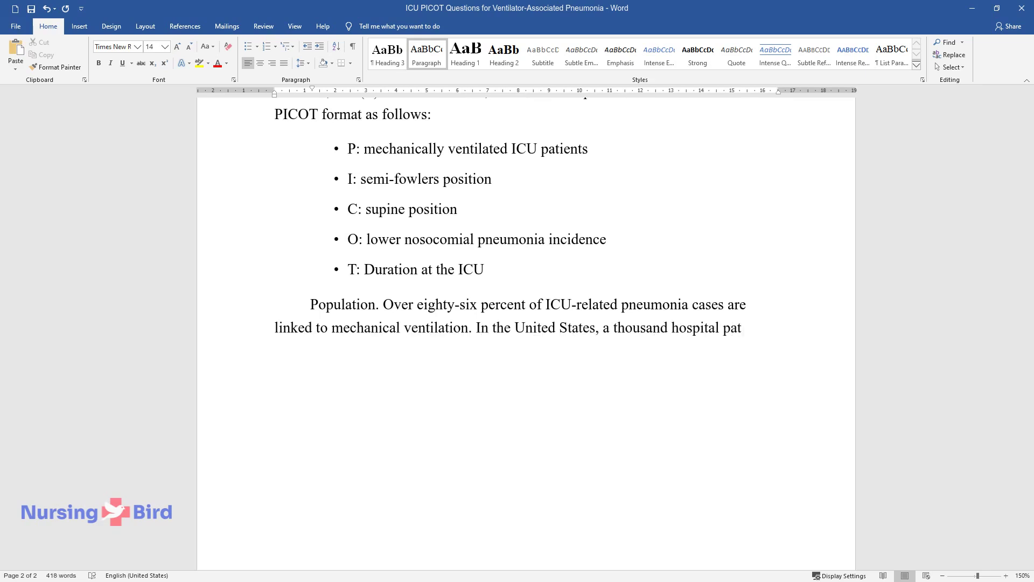
pyautogui.write('ient admissions register in')
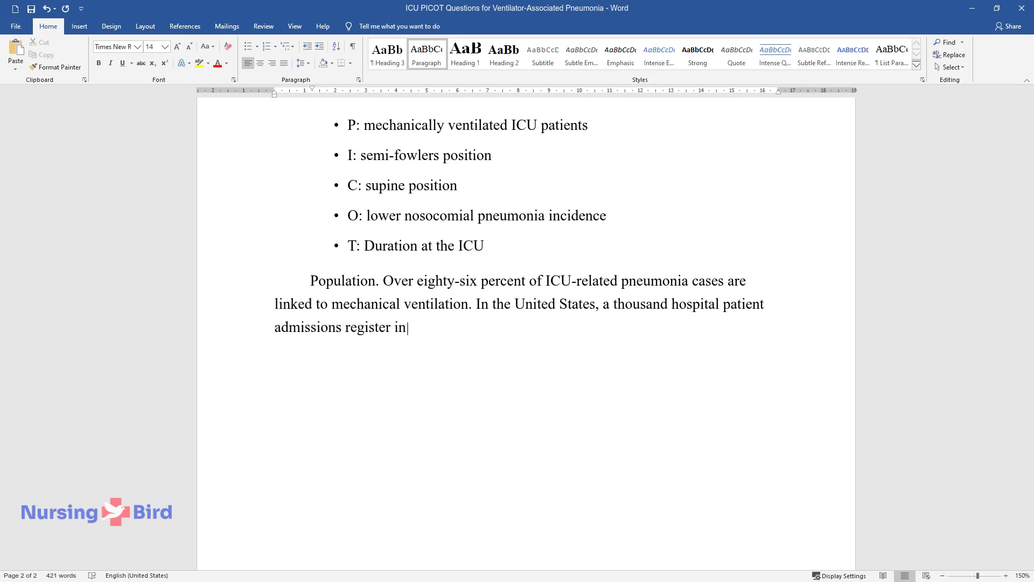
pyautogui.write('cidence rates of between 5')
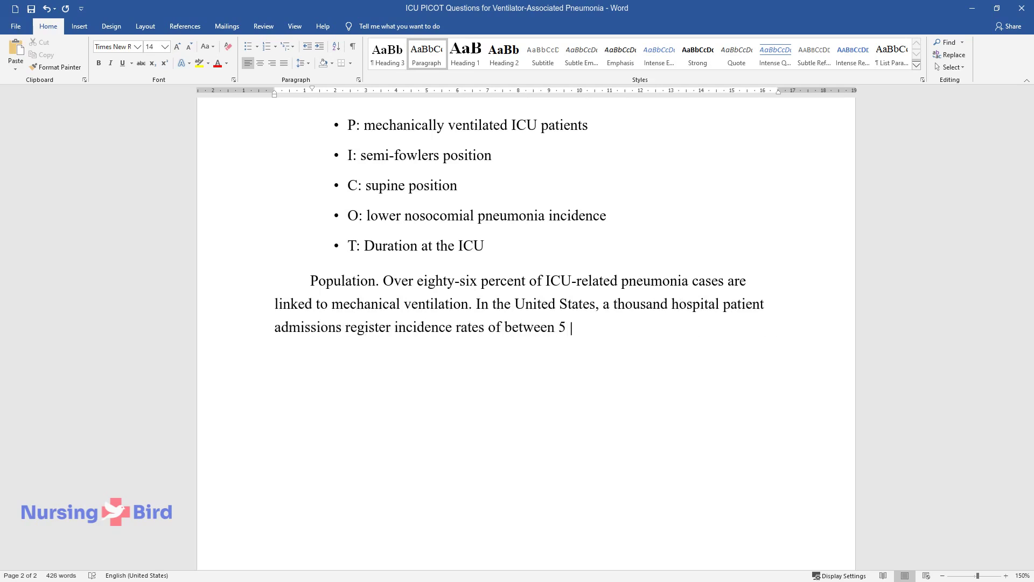
pyautogui.write(' to 10 cases with 250,000 to ')
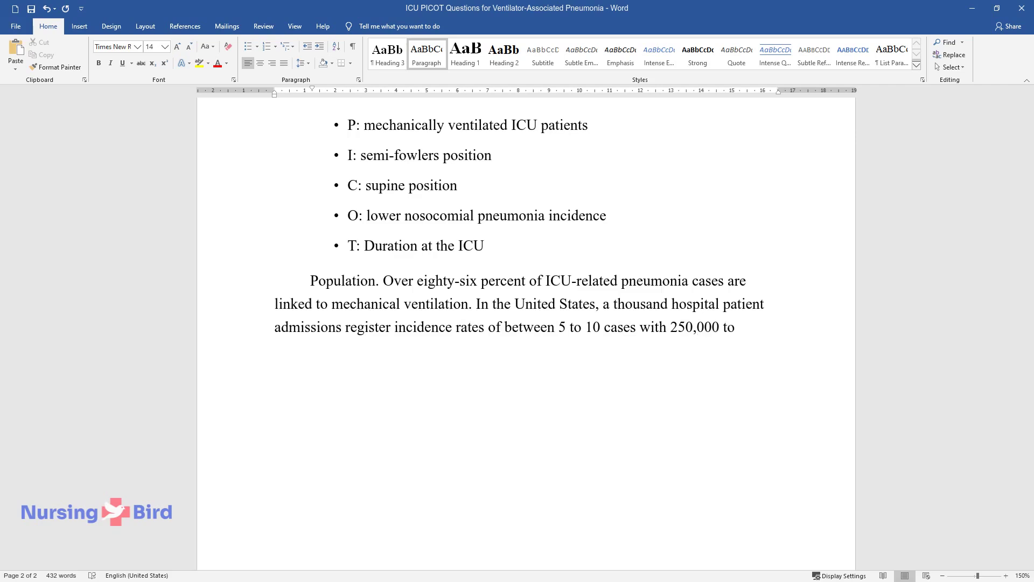
pyautogui.write('300,000 reported cases ann')
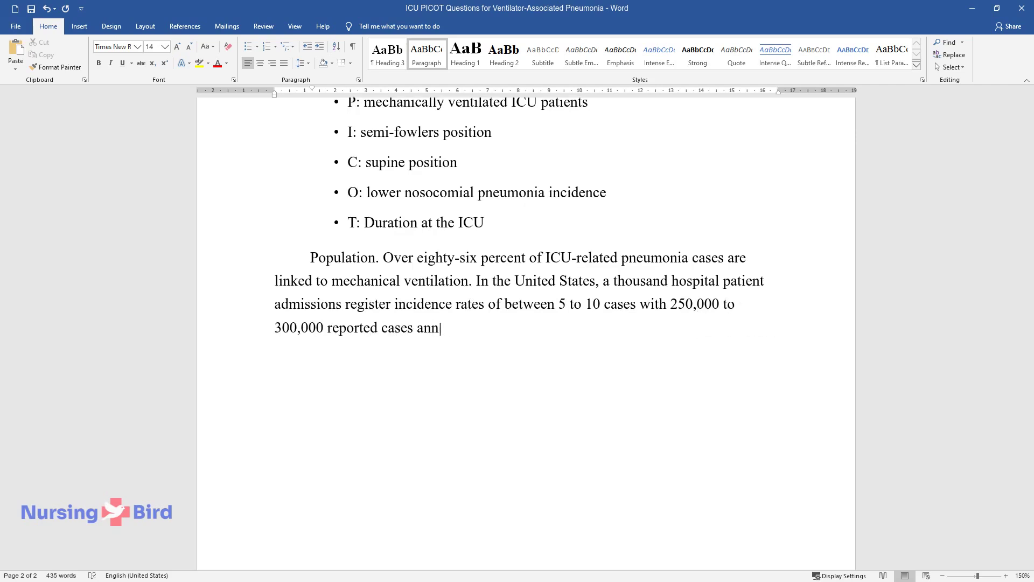
pyautogui.write('ually. Infection also has a 0 to 50% mortality rate.')
# Start a new paragraph below the Population paragraph for the Intervention discussion.
pyautogui.press('Return')
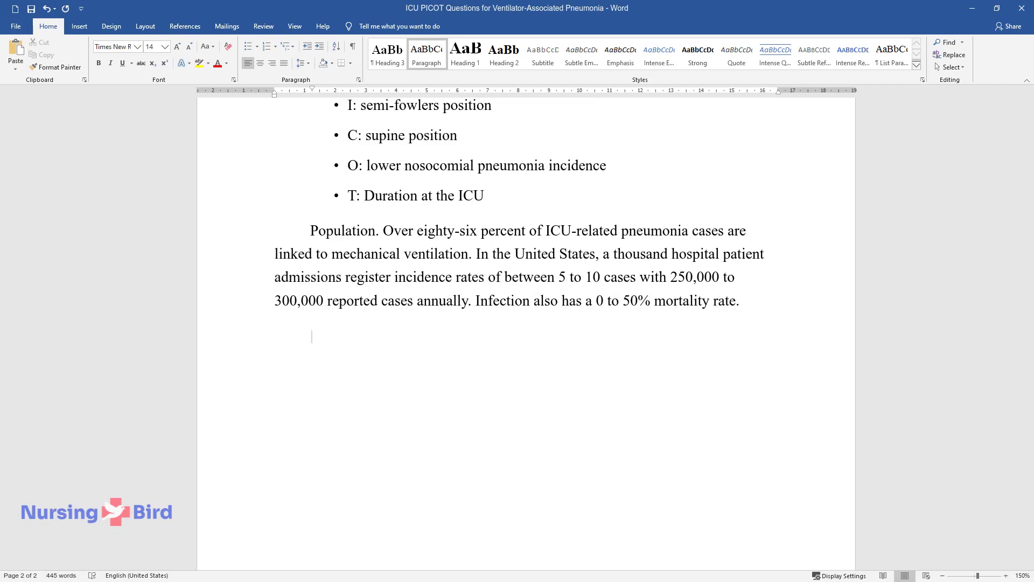
# Write the Intervention paragraph on 30-degree head elevation, oral hygiene, early mobilization, and begin Comparison.
pyautogui.write('Intervention. Prac')
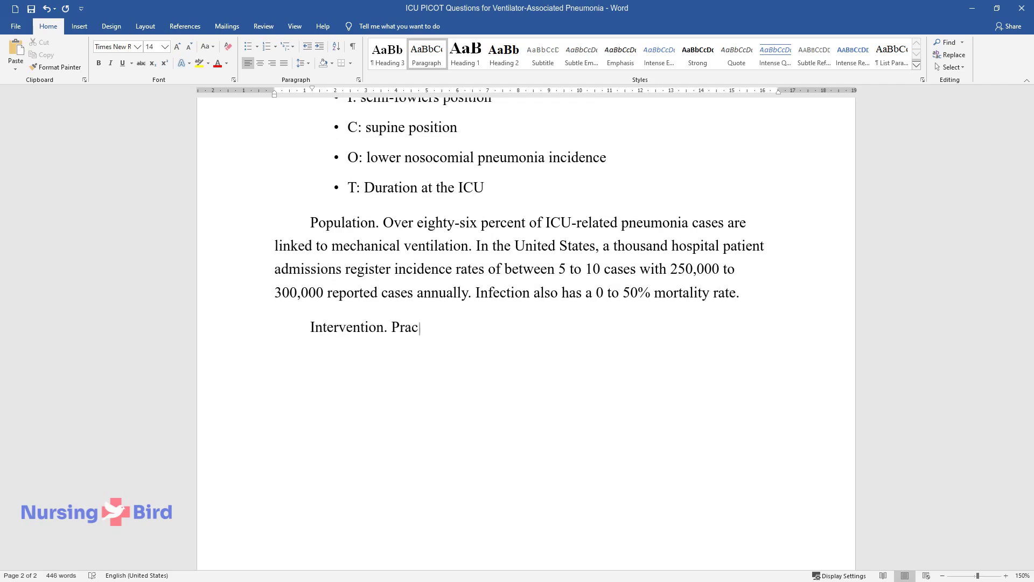
pyautogui.write('tices done to reduce the infec')
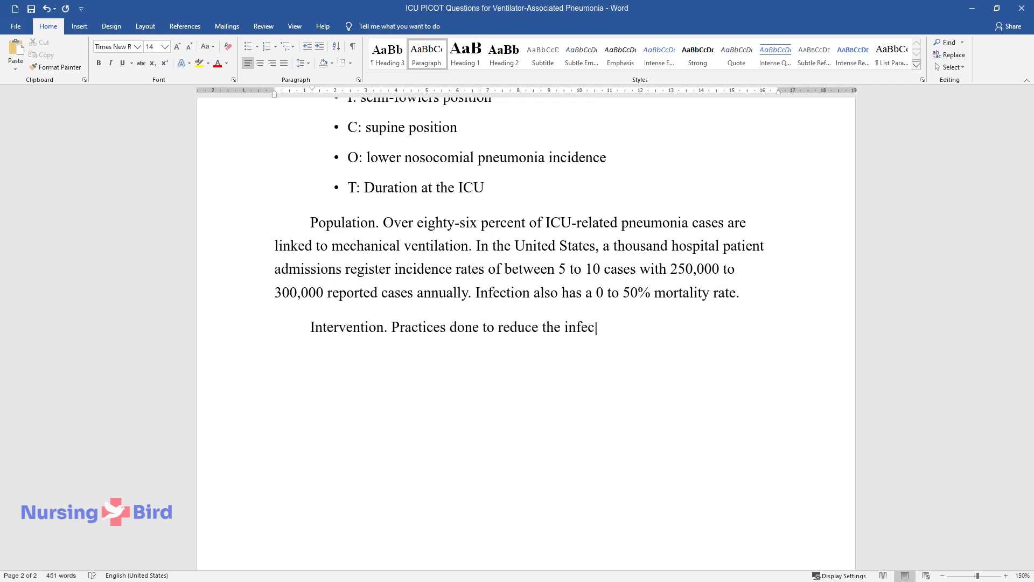
pyautogui.write('tion rates include raising the')
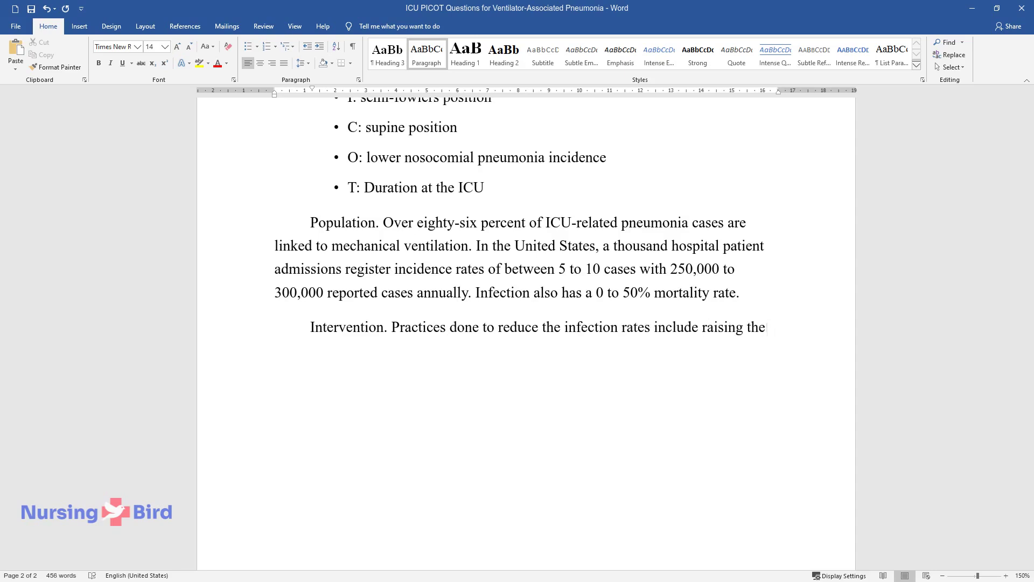
pyautogui.write(" patient's head to a 30 degrees")
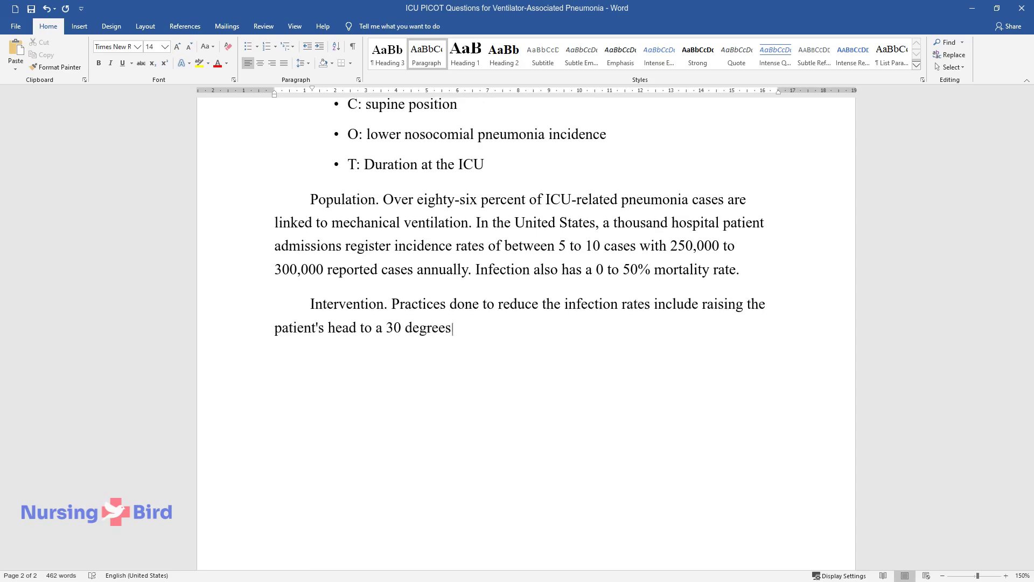
pyautogui.write(' semi-upright position, oral h')
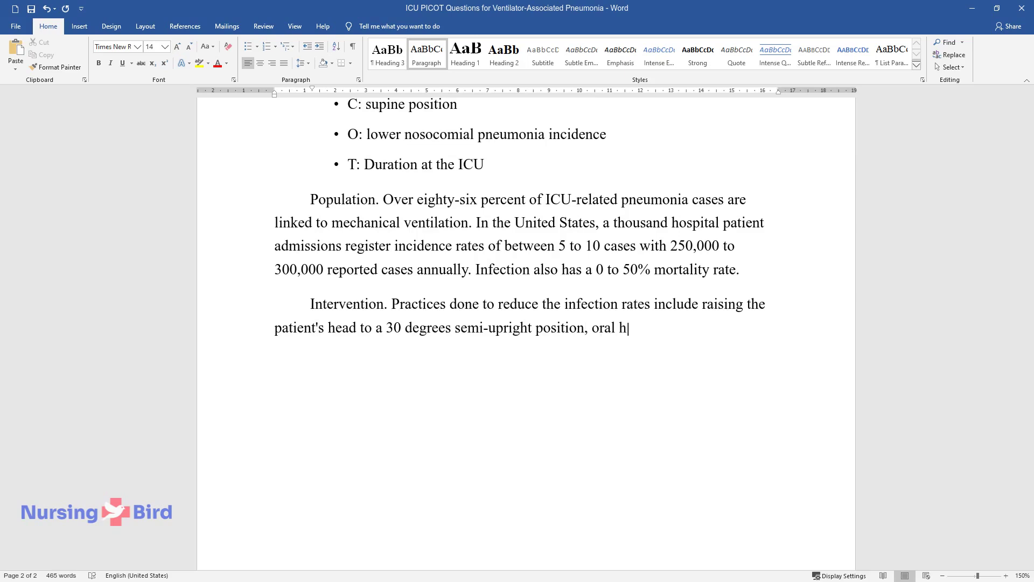
pyautogui.write('ygiene, early mobilization, an')
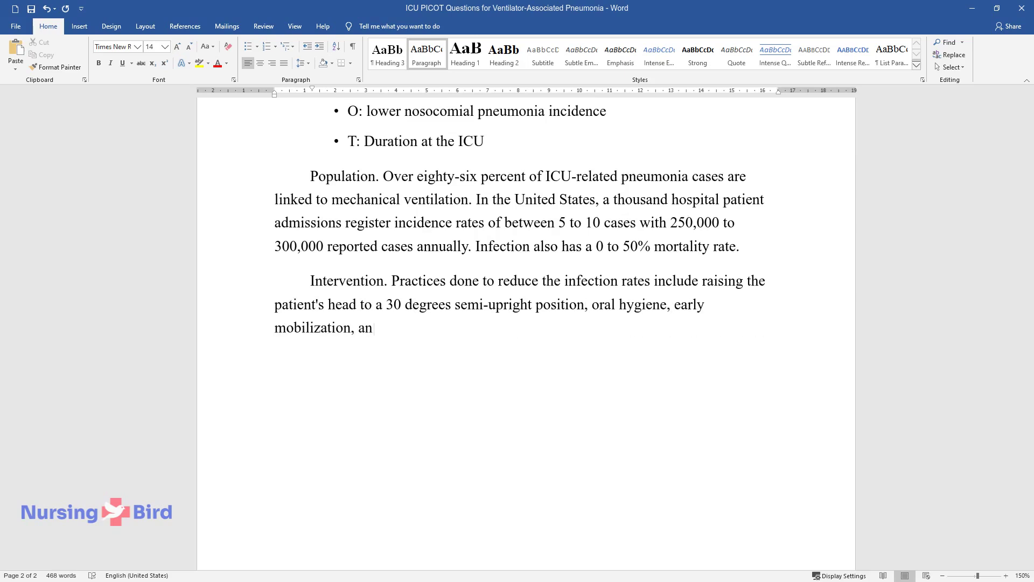
pyautogui.write('d daily neurologic evaluations.')
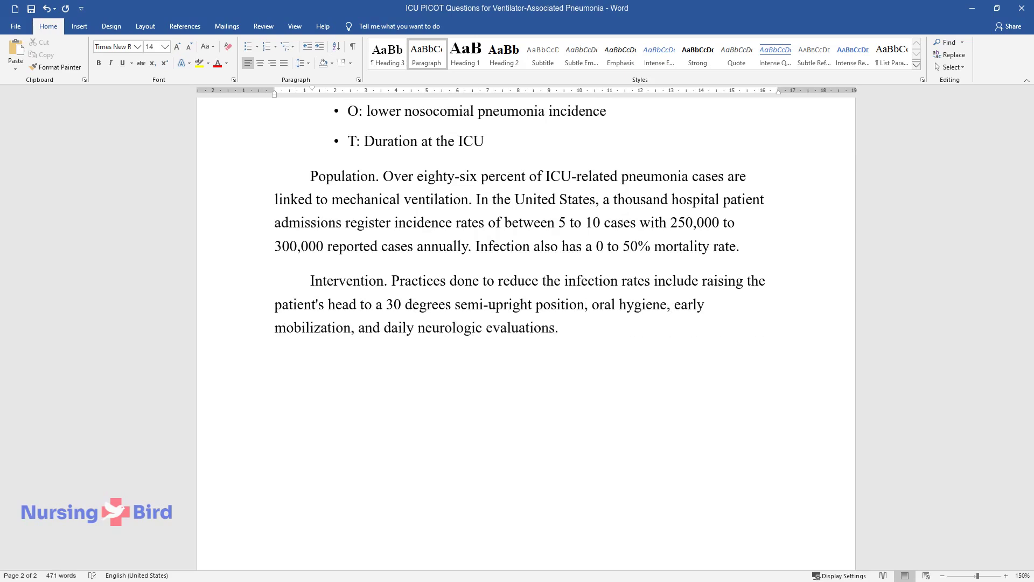
pyautogui.press('Return')
pyautogui.write('Comparison. B')
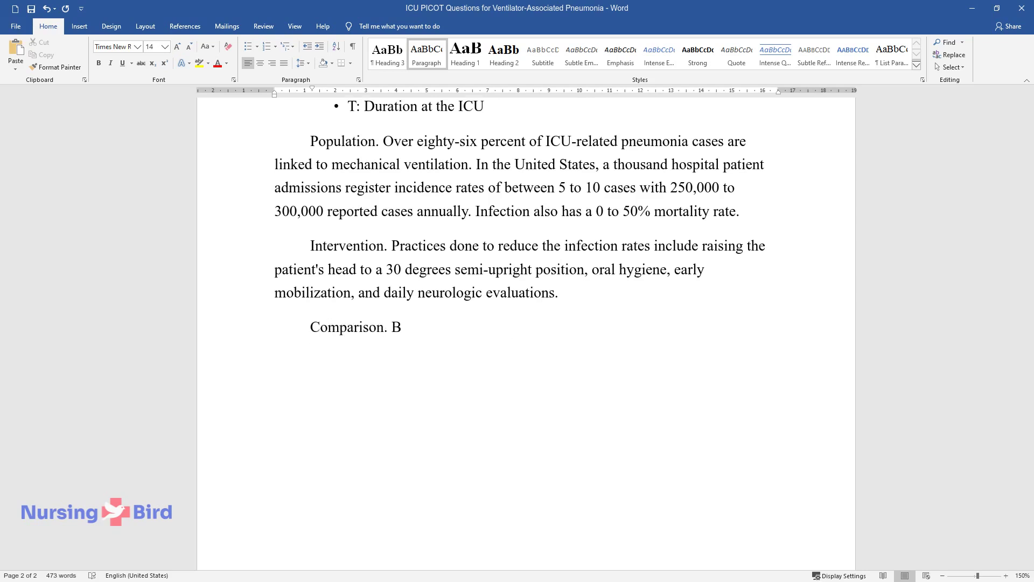
pyautogui.write('etween supine and semi-fowlers,')
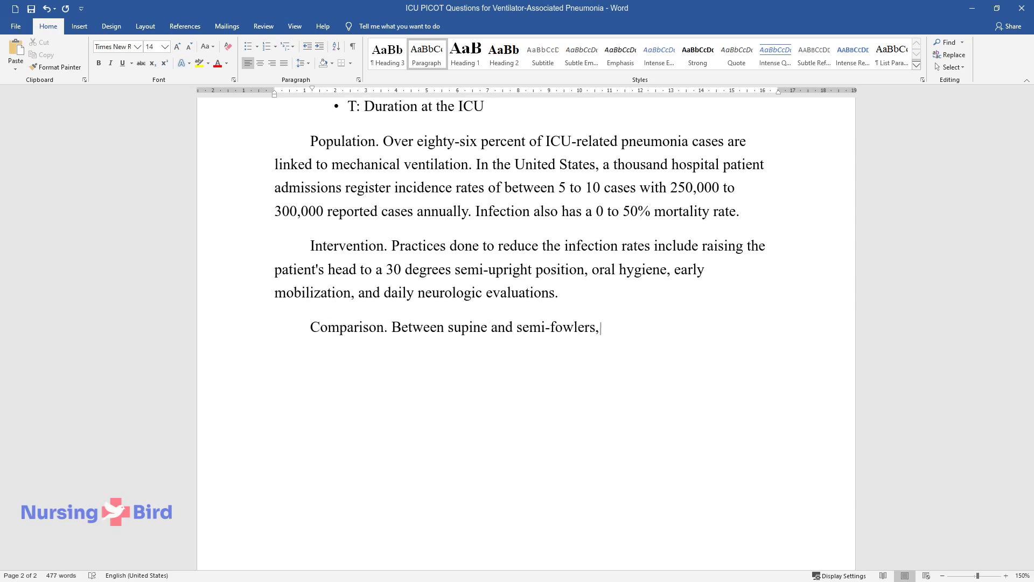
pyautogui.write(' patients in semi-fowler positi')
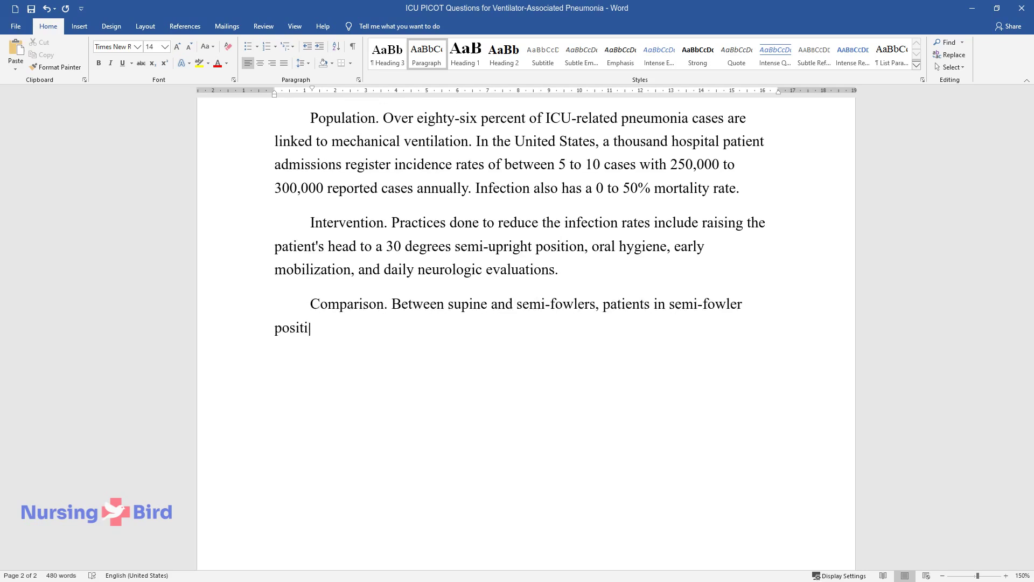
pyautogui.write('ons have a lower incidence of no')
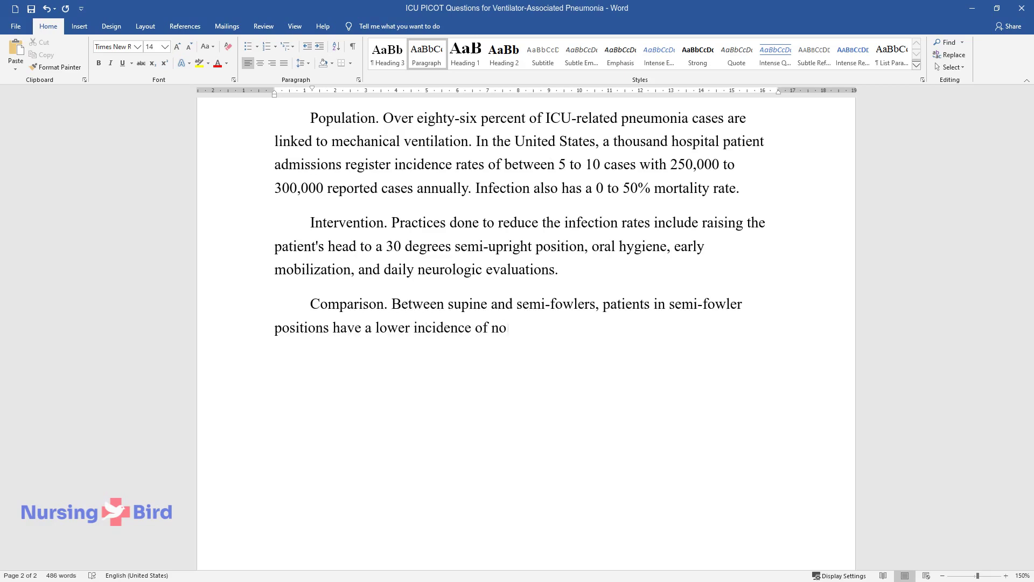
pyautogui.write('socomial pneumonia. The supine ')
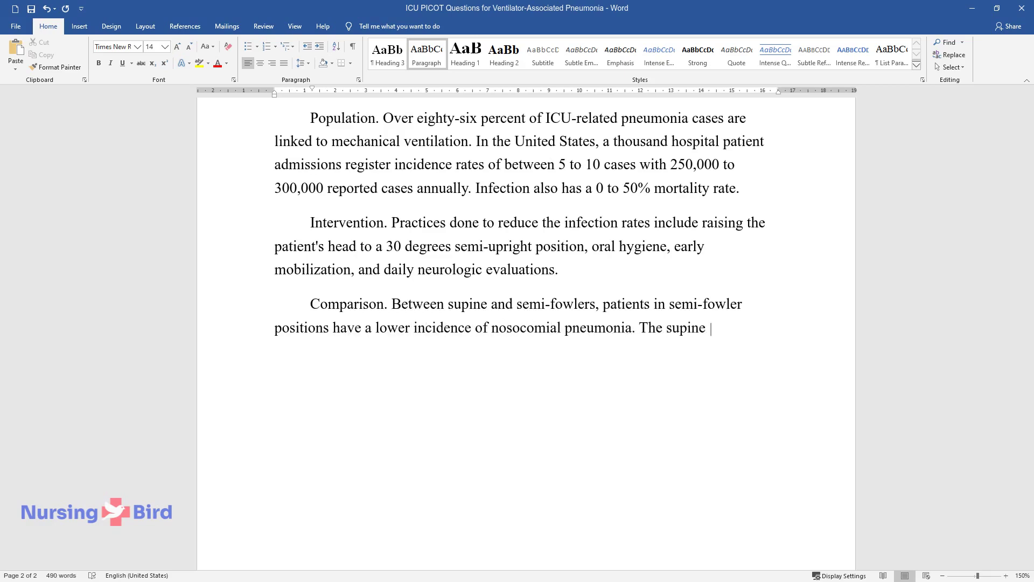
pyautogui.write('position interferes with the pa')
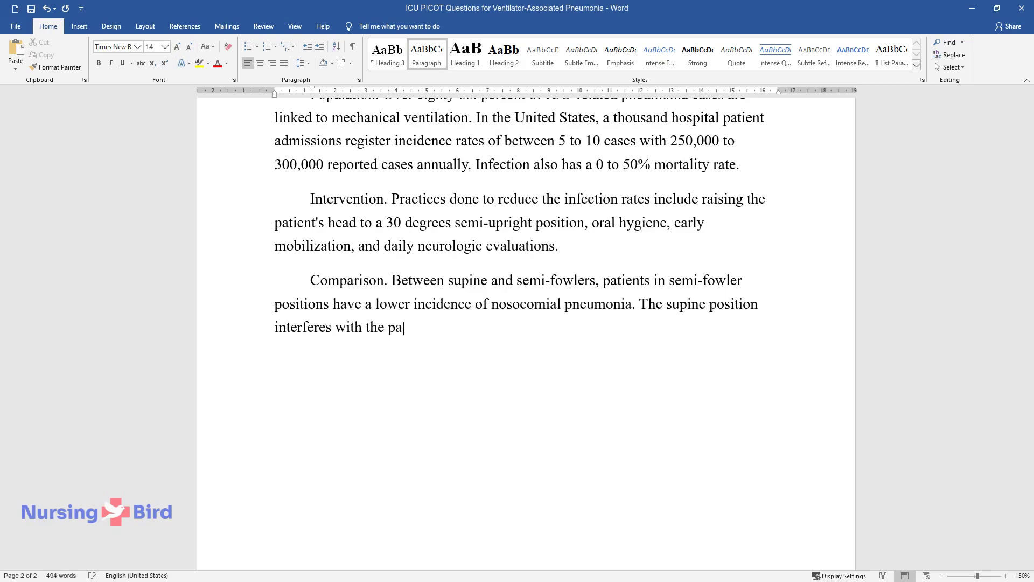
pyautogui.write("tient's perfusion and ventilation.")
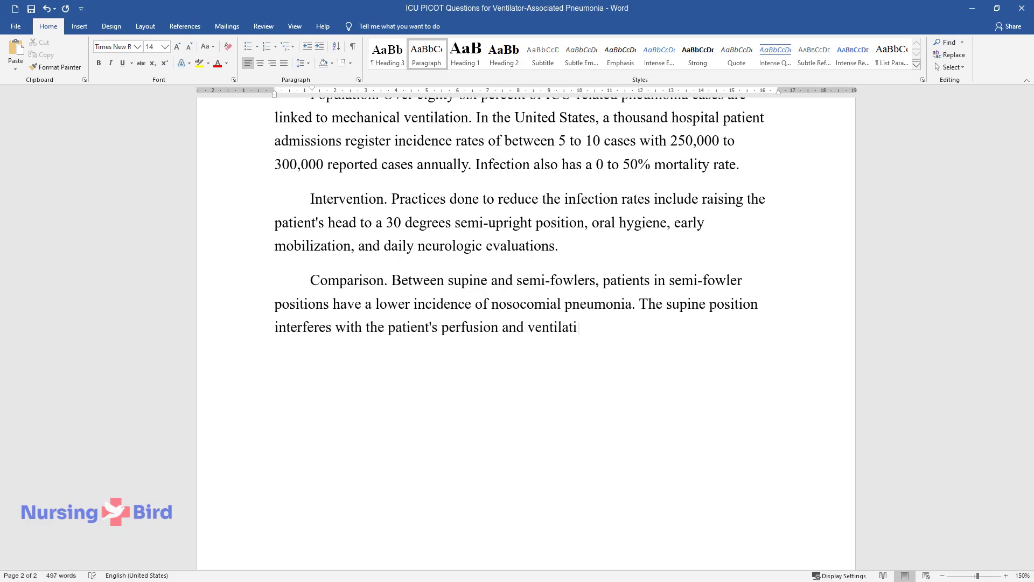
# Start the Outcome paragraph recommending semi-fowler bed rest for patients needing respiratory support.
pyautogui.press('Return')
pyautogui.write('Outcome. Sem')
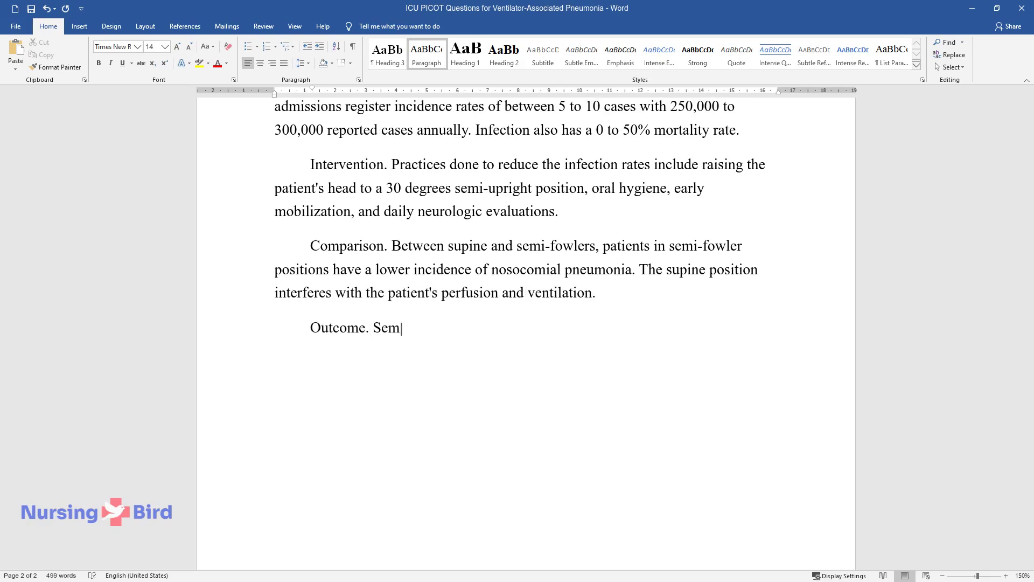
pyautogui.write('i-fowler bed rest position is re')
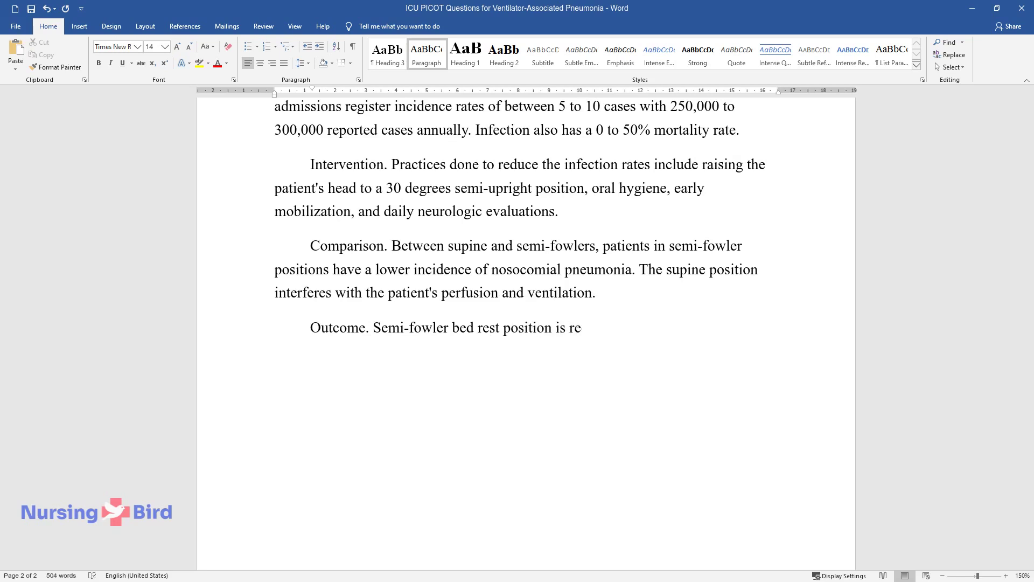
pyautogui.write('commended for patients with nece')
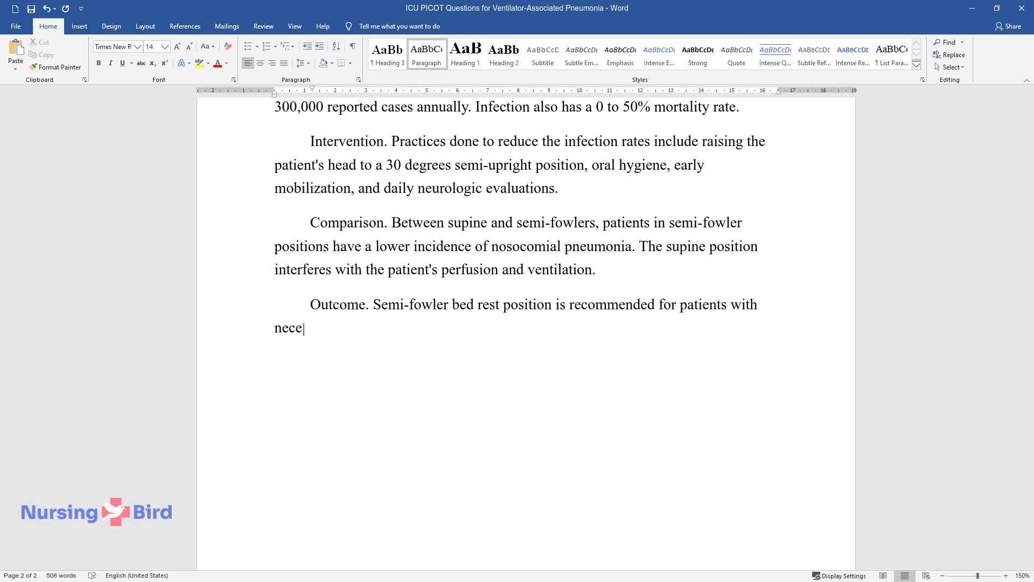
pyautogui.write('ssary restrictions even though t')
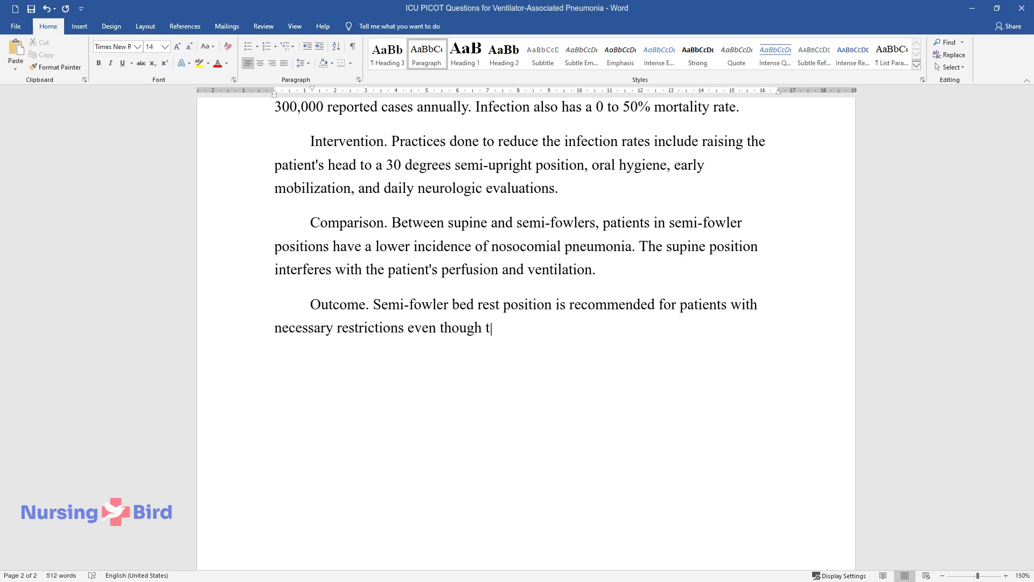
pyautogui.write('he trial results do not fully pro')
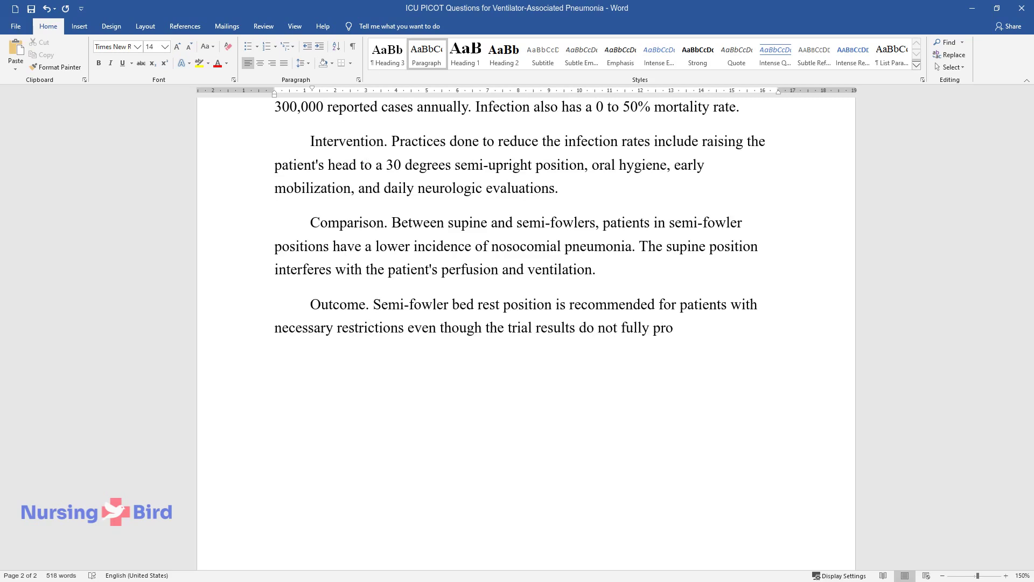
pyautogui.write('ve it to be effective or harmful.')
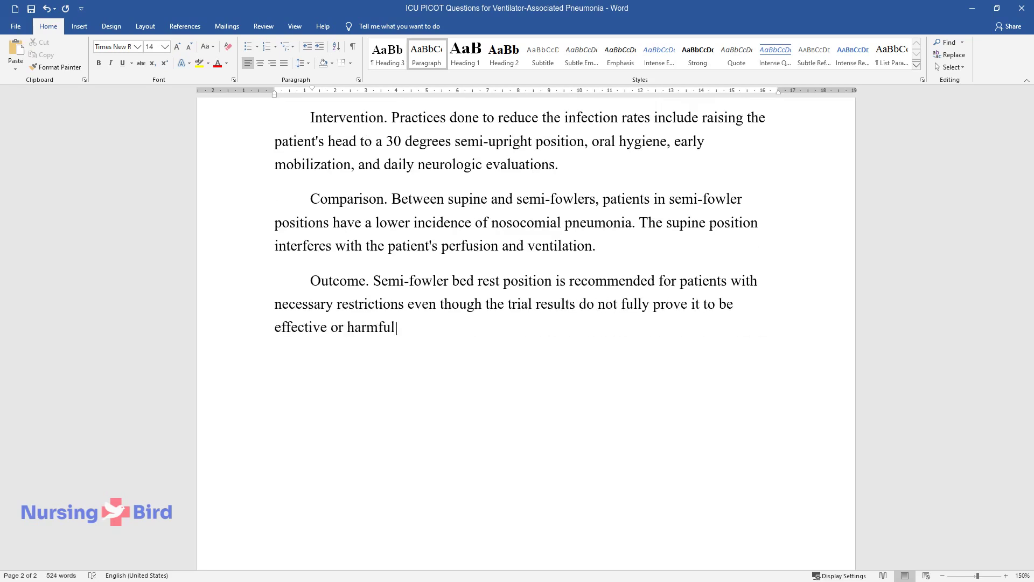
# Begin the Time paragraph stating nosocomial pneumonia develops after 48 hours of hospitalization.
pyautogui.press('Return')
pyautogui.write('Time. Nosoco')
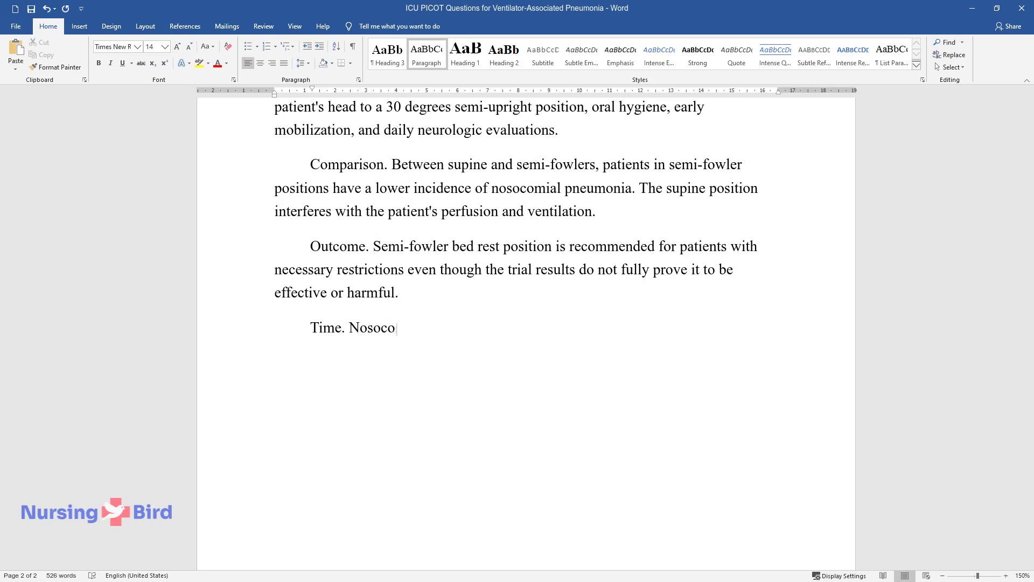
pyautogui.write('mial pneumonia contraction oc')
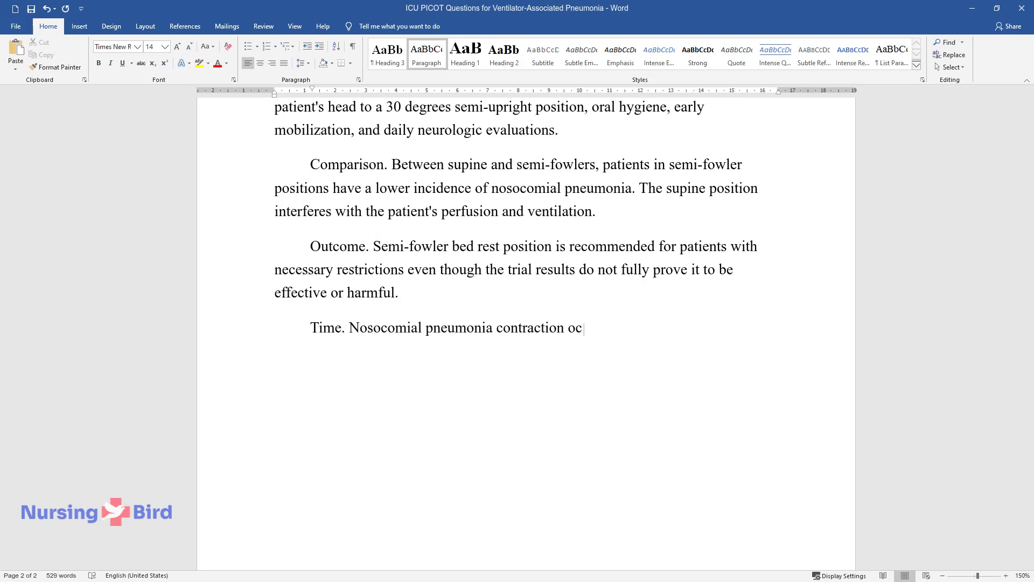
pyautogui.write('curs after 48 hours of hospi')
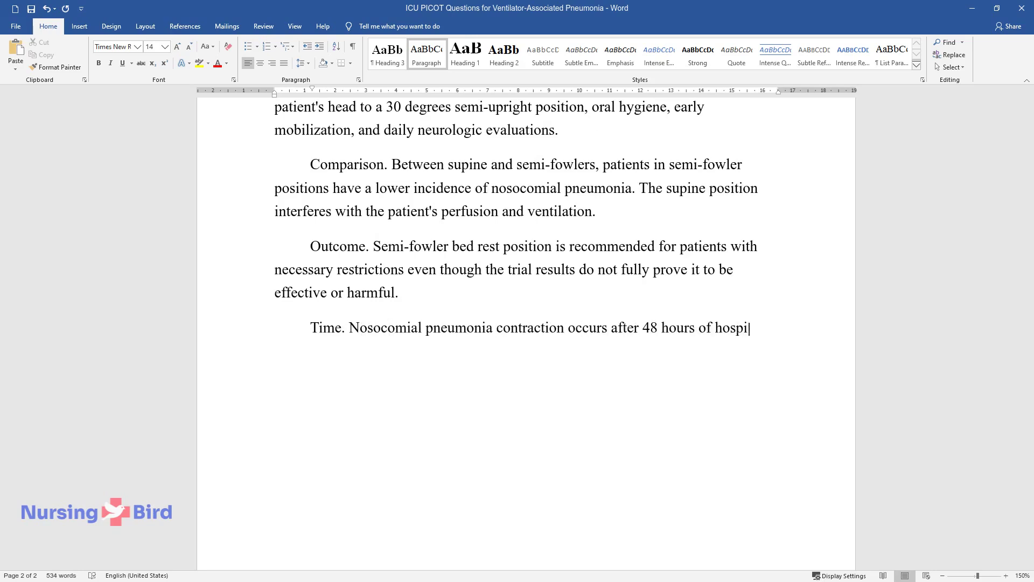
pyautogui.write('talization and the results of')
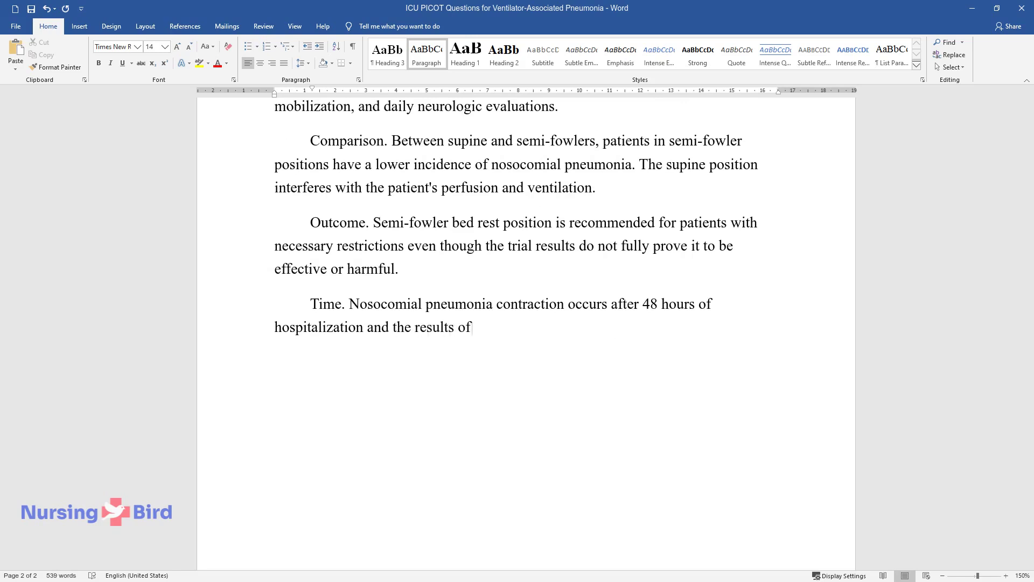
pyautogui.write(' intervention practices used ')
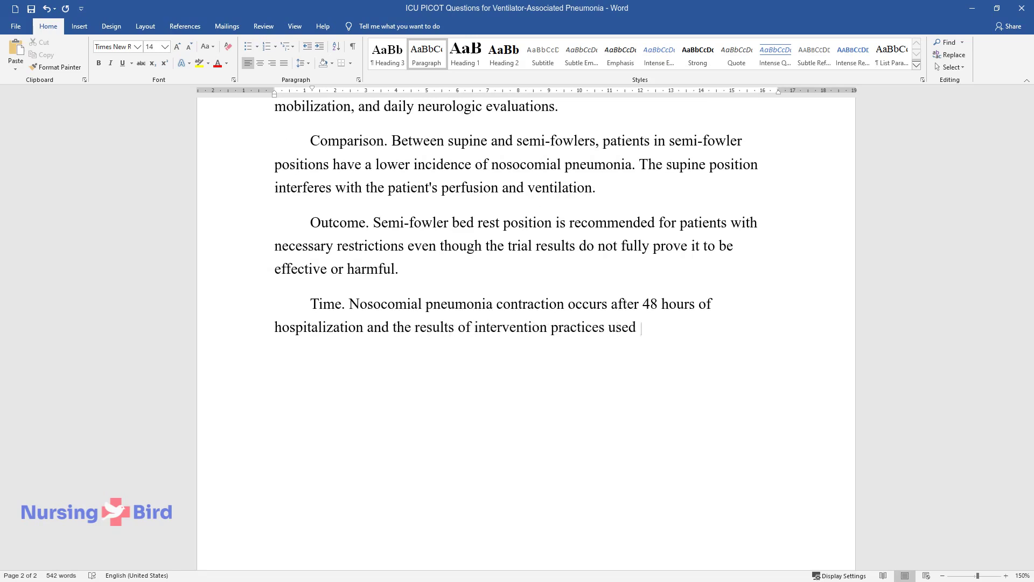
pyautogui.write('can be acquired after 24 hou')
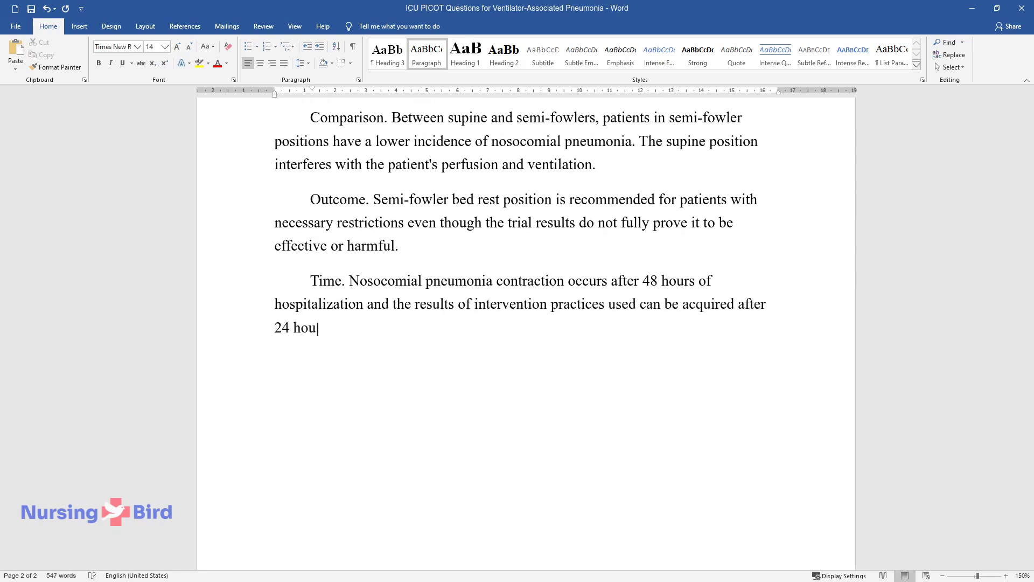
pyautogui.write('rs. Conclusion')
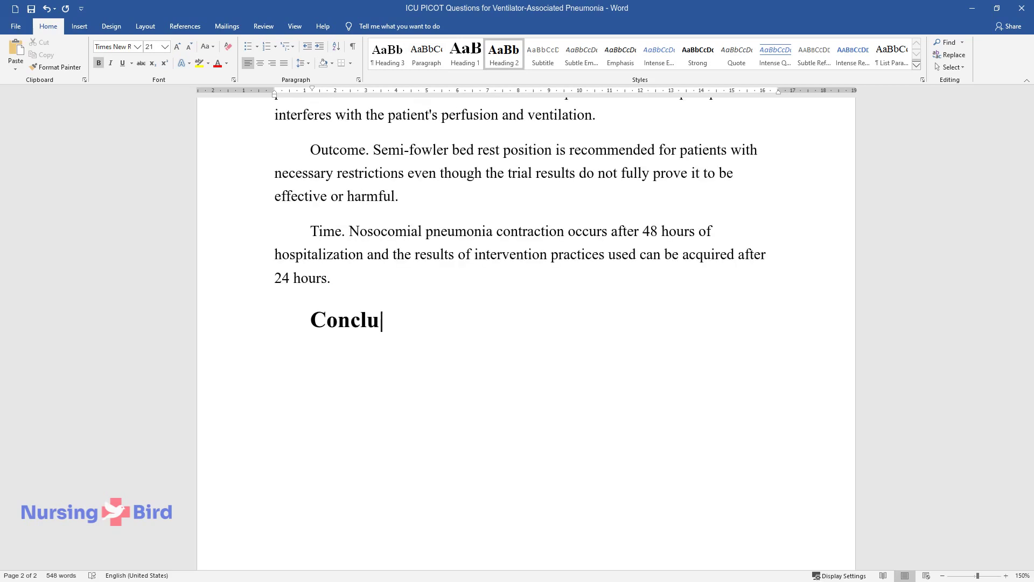
# Start a new body paragraph beneath the Conclusion heading.
pyautogui.press('Return')
# Type the conclusion opening: 'Patients found to be suffering from nosocomial pneumonia should immediately receive a…'.
pyautogui.write('Pa')
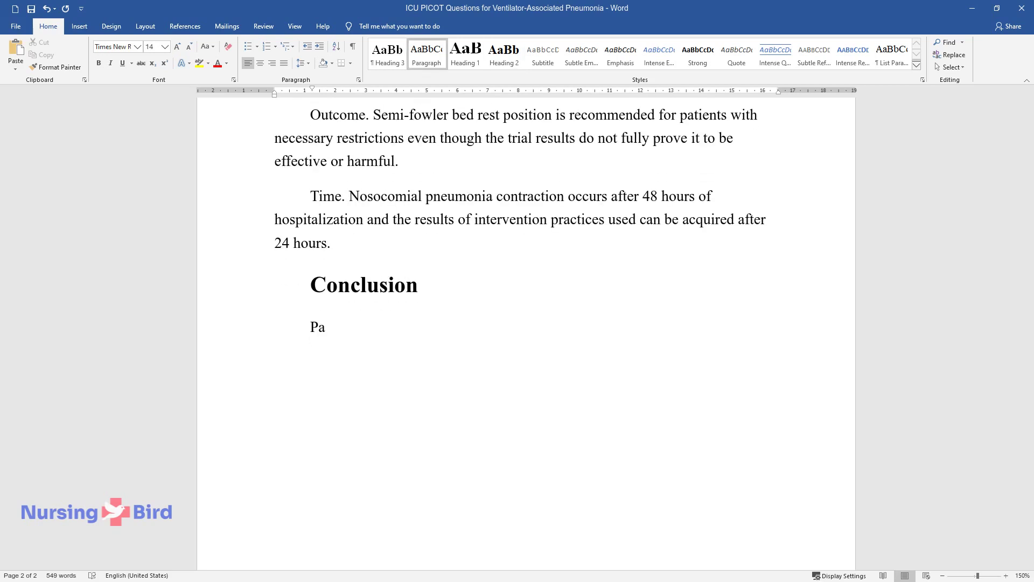
pyautogui.write('tients found to be suffering from nos')
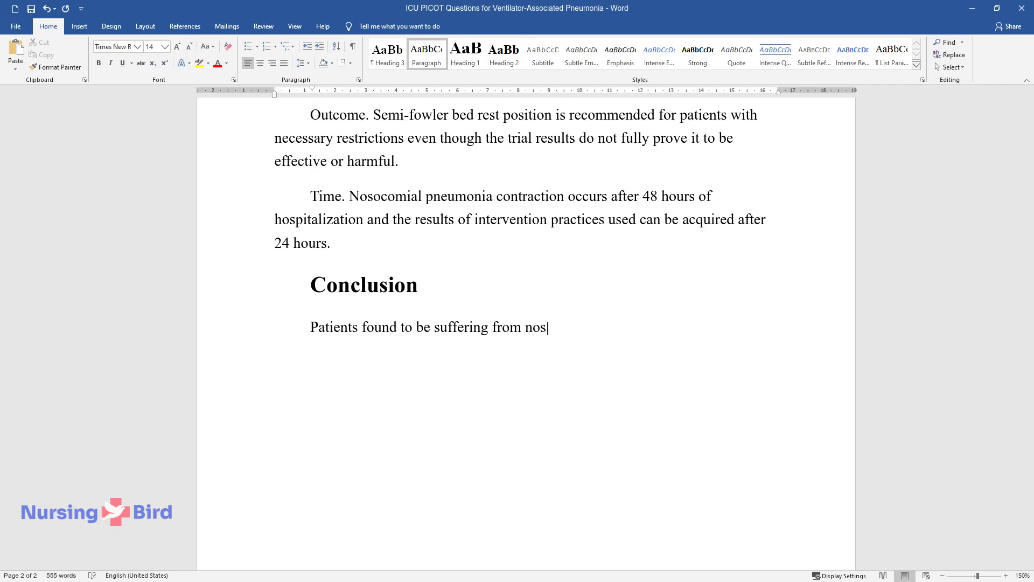
pyautogui.write('ocomial pneumonia should immediately ')
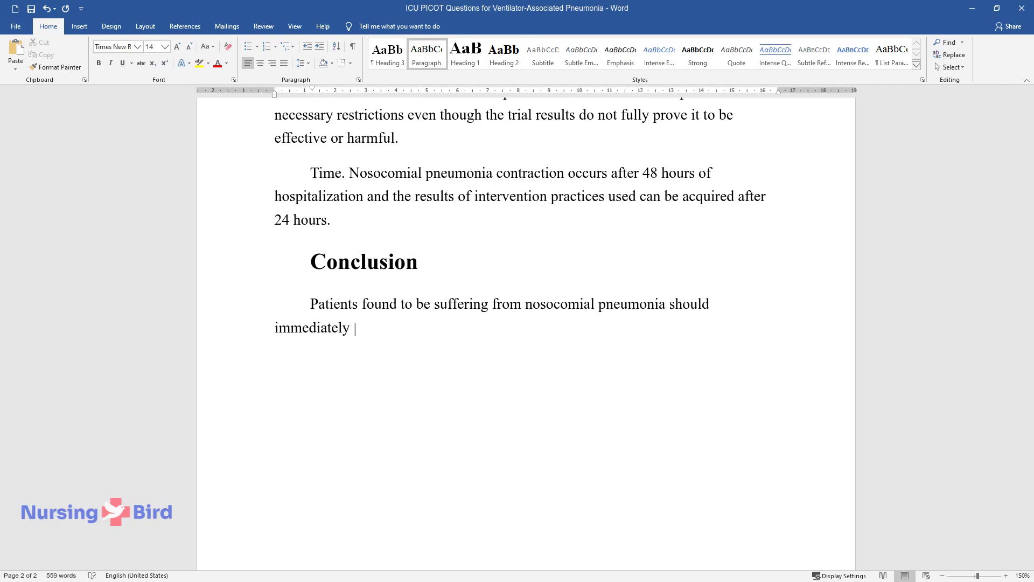
pyautogui.write('receive antibiotics. In instances whe')
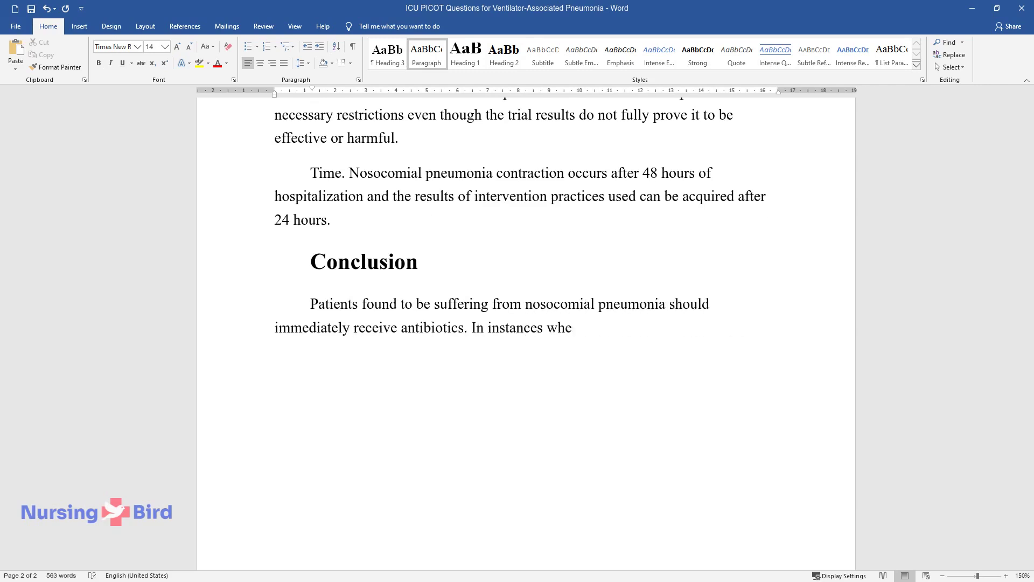
pyautogui.write('re a patient is already using antibio')
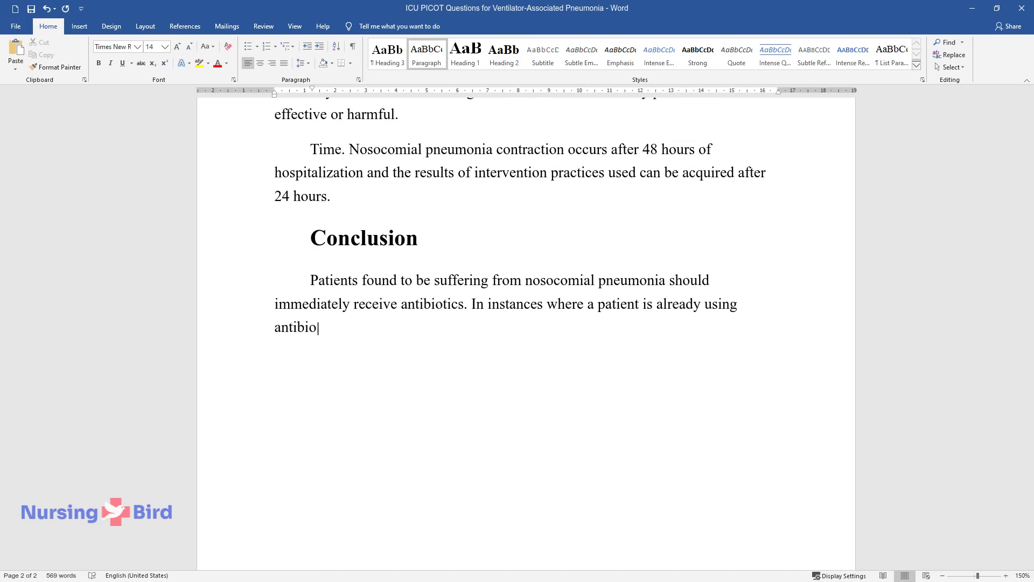
pyautogui.write('tics, the nurse should immediately ch')
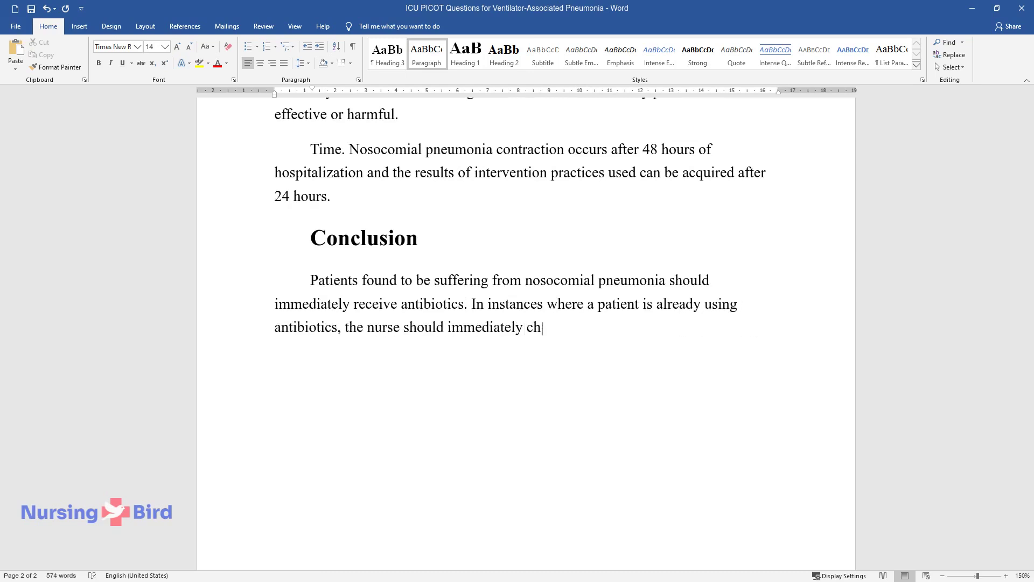
pyautogui.write('ange them and administer another. Mor')
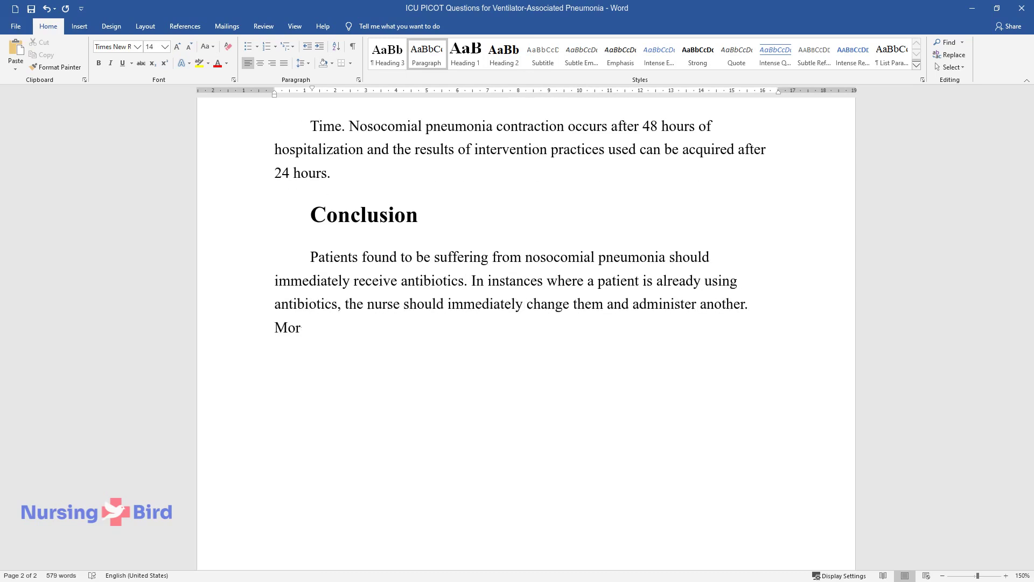
pyautogui.write('e supervision should be conducted on ')
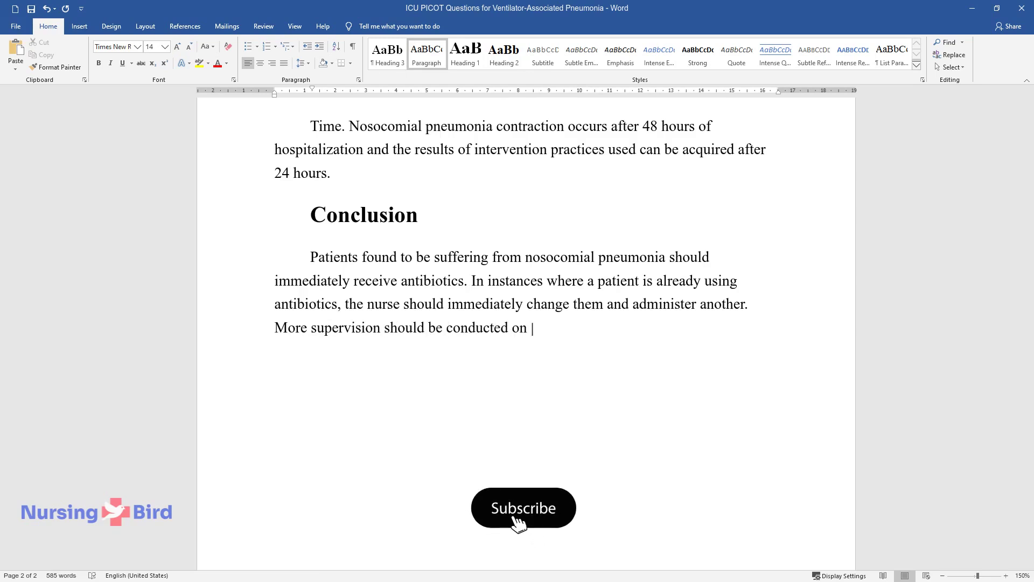
pyautogui.write('patients with deteriorating health co')
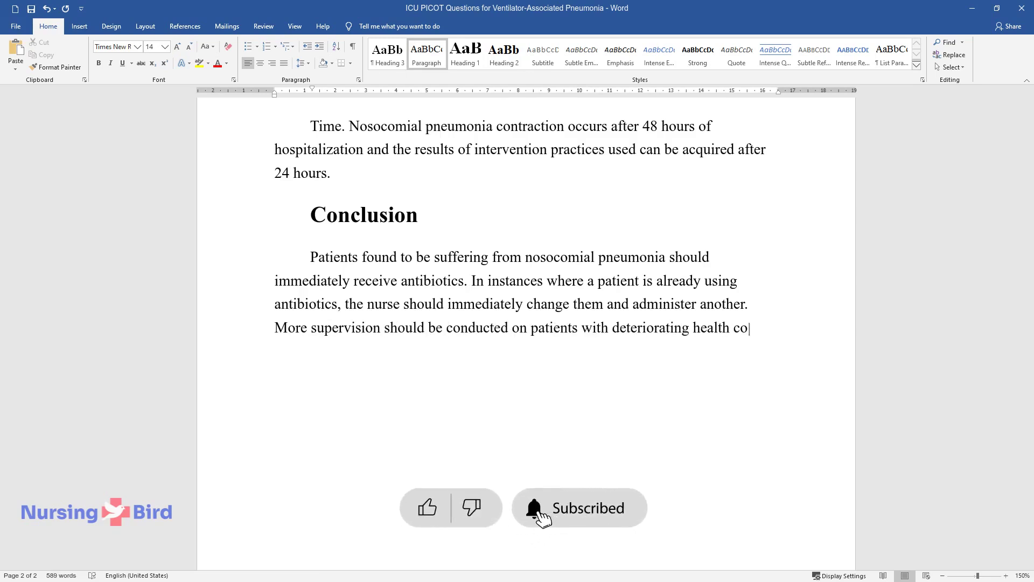
pyautogui.write('nditions to determine if they are suffering from mechani')
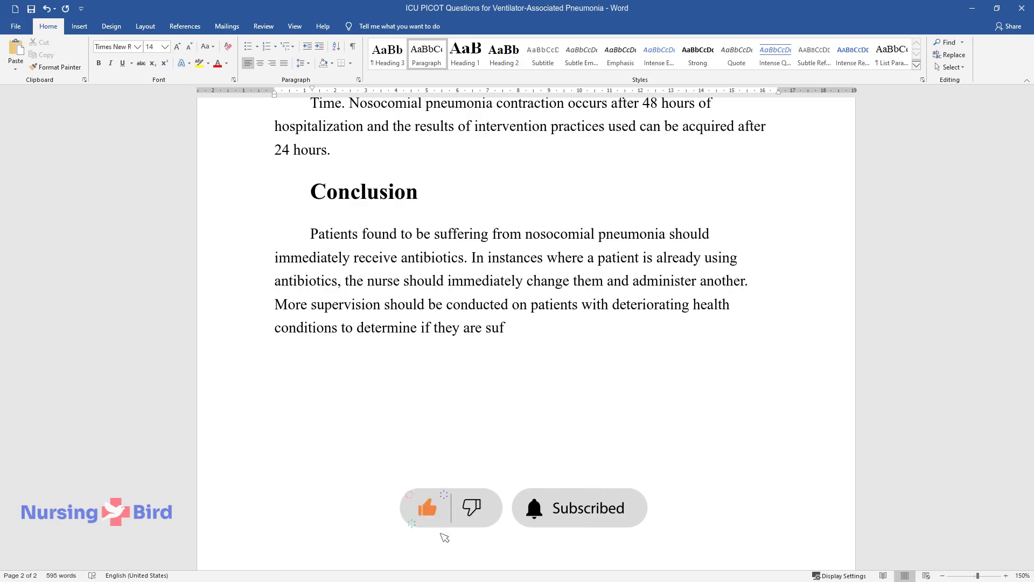
pyautogui.write('cally ventilated nosocomial pneumonia')
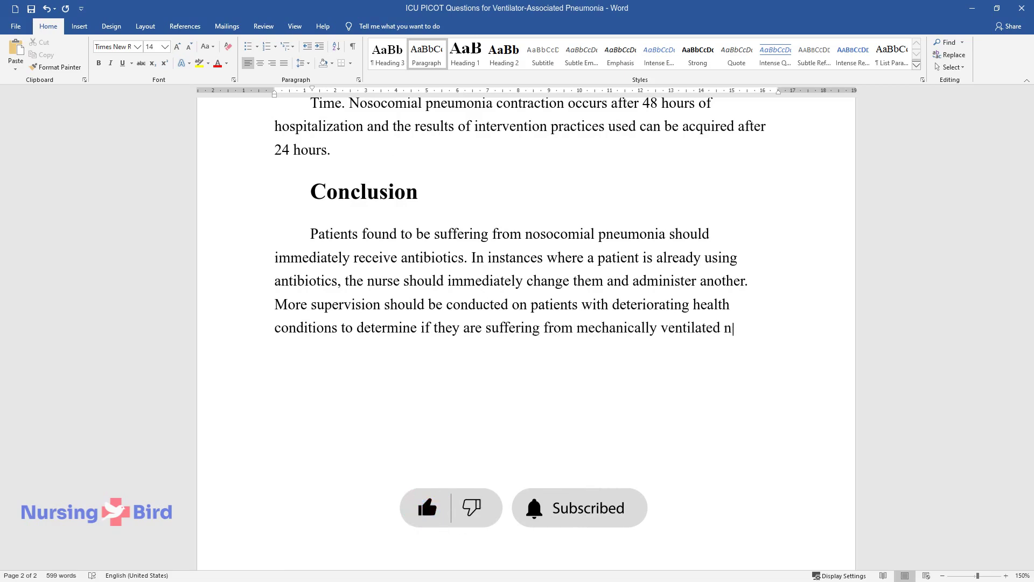